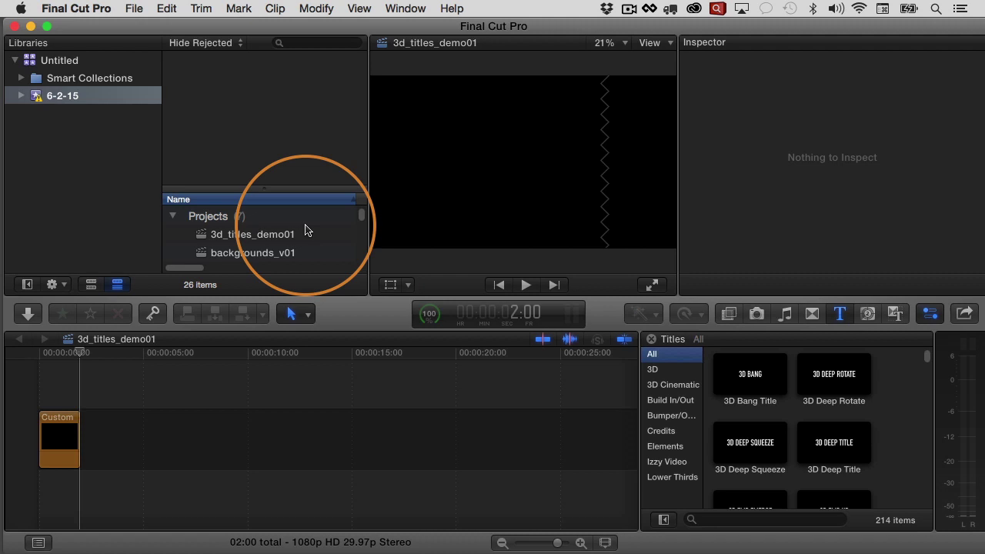
# Check Final Cut Pro's version information, then close the version window
pyautogui.click(103, 9)
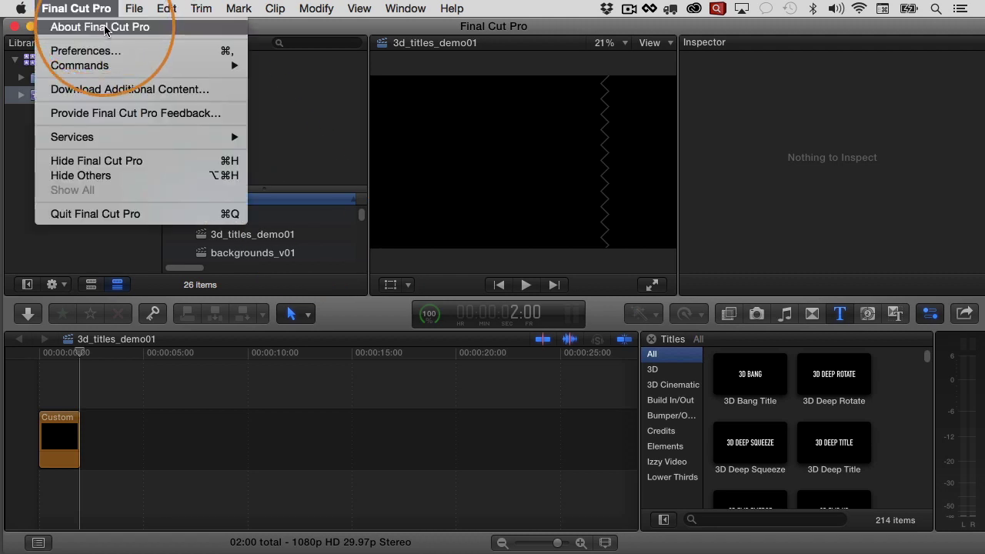
pyautogui.click(103, 27)
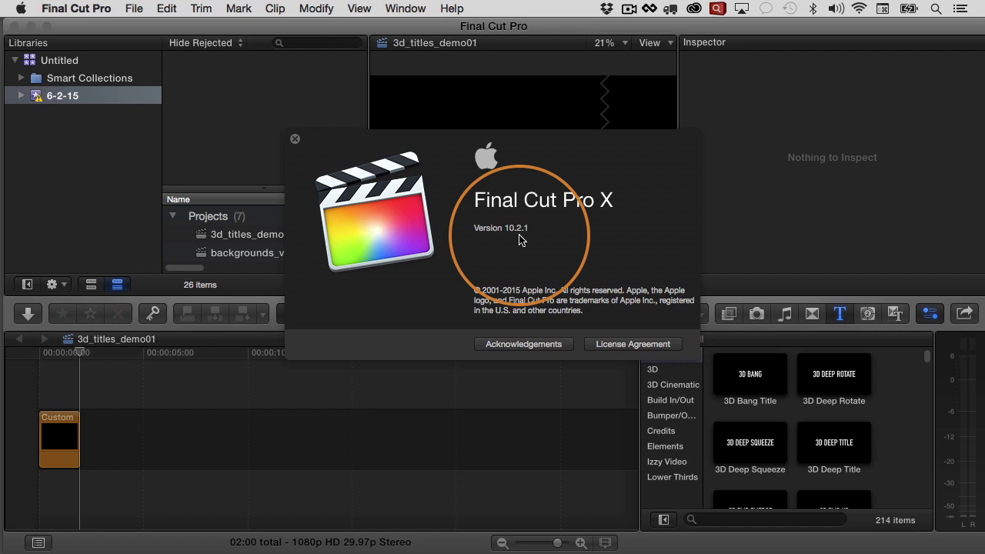
pyautogui.click(295, 140)
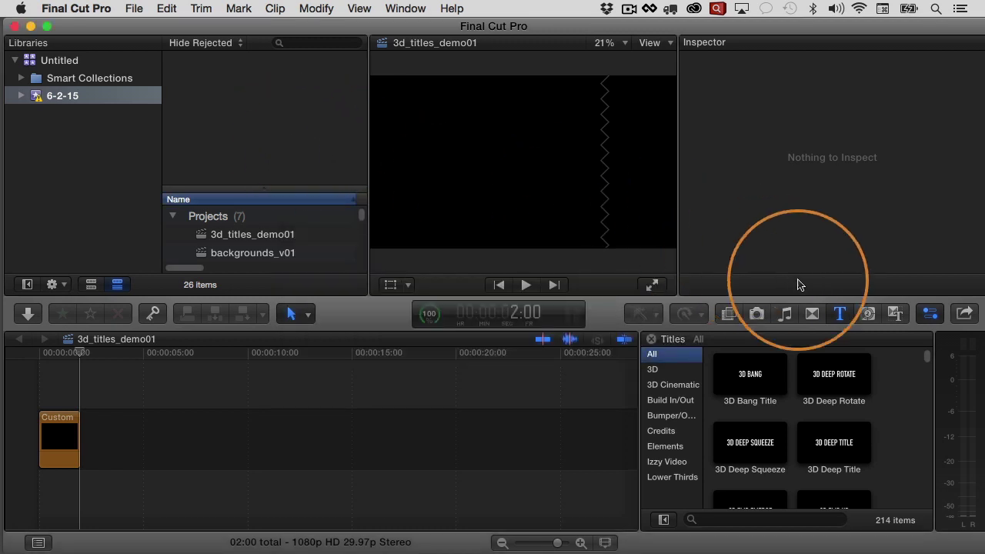
# Filter the Titles browser to the 8 3D titles and play, stop and replay the Basic 3D preview
pyautogui.click(653, 371)
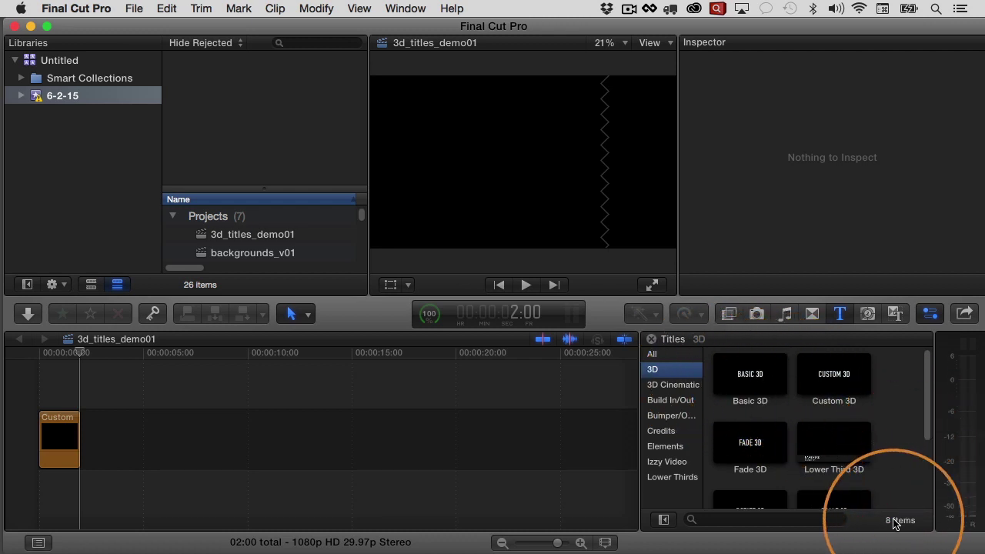
pyautogui.moveTo(929, 418); pyautogui.dragTo(919, 392)
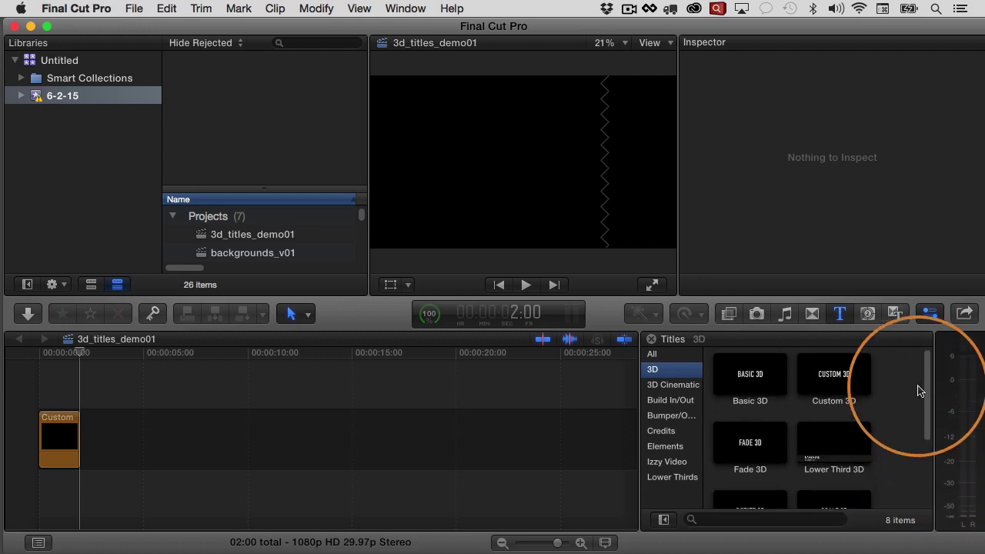
pyautogui.click(731, 375)
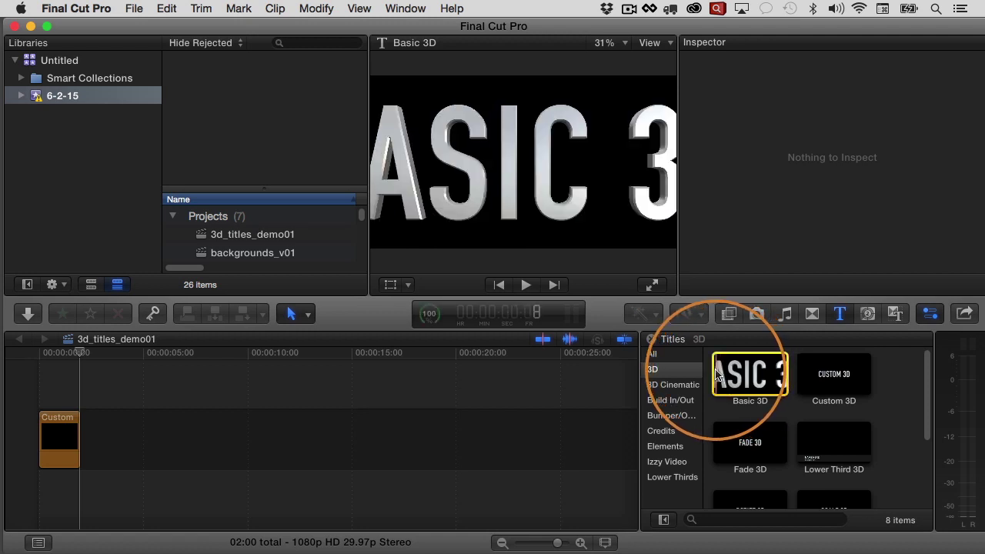
pyautogui.press('space')
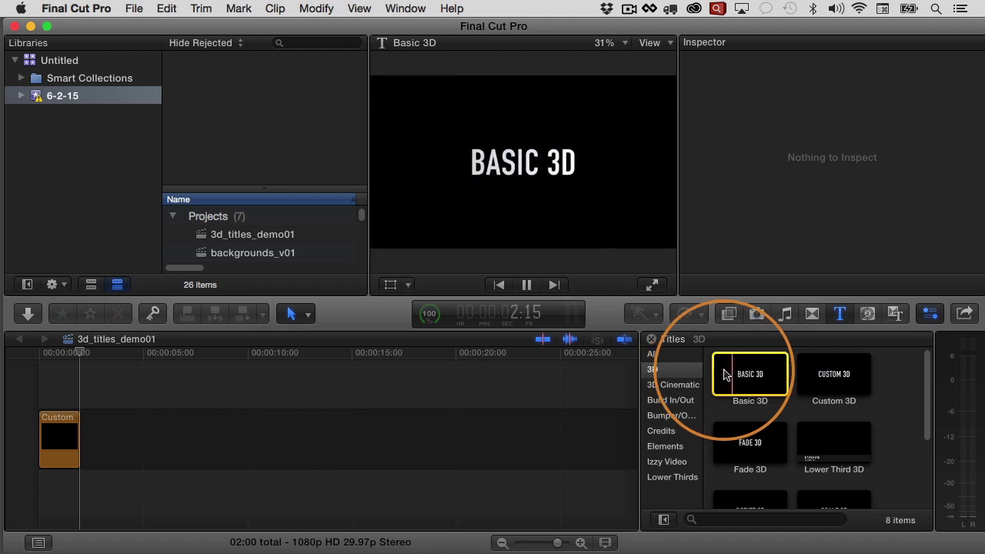
pyautogui.press('space')
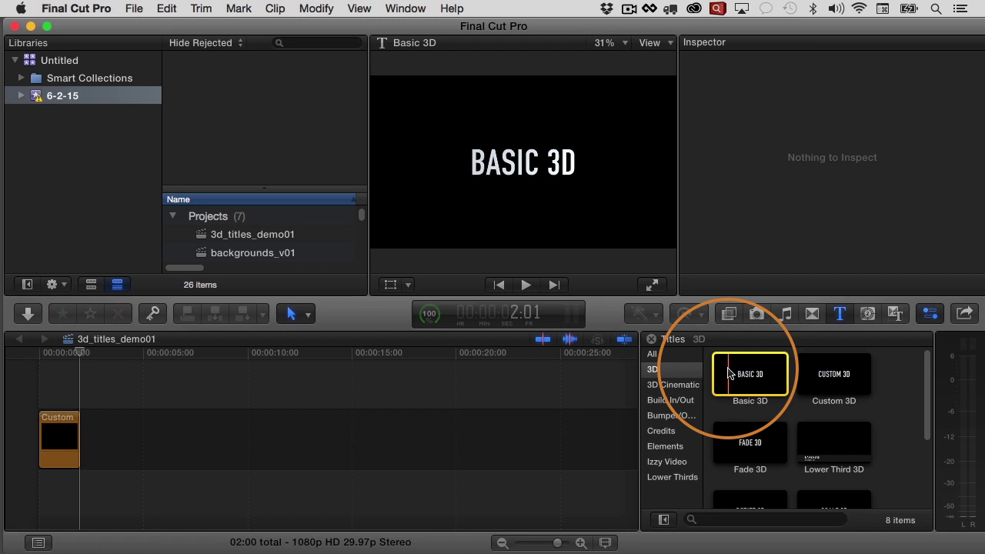
pyautogui.press('space')
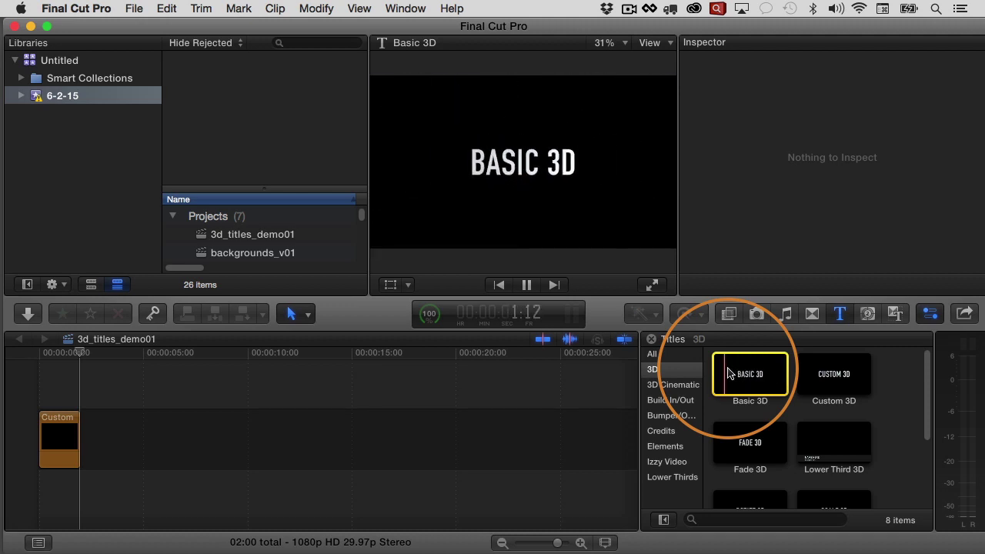
pyautogui.press('space')
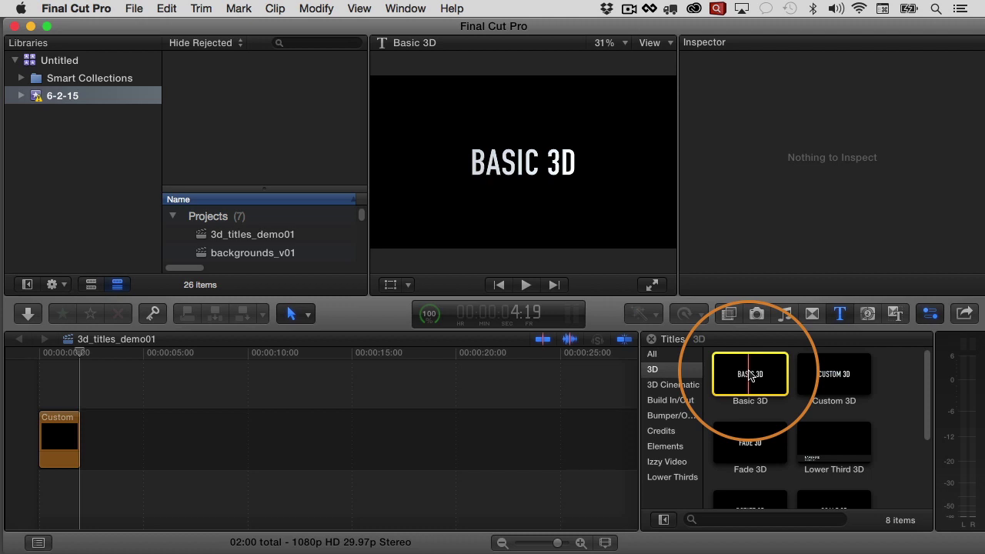
# Add the Basic 3D title after the Custom clip and select it about 6 seconds in
pyautogui.moveTo(750, 375); pyautogui.dragTo(82, 442)
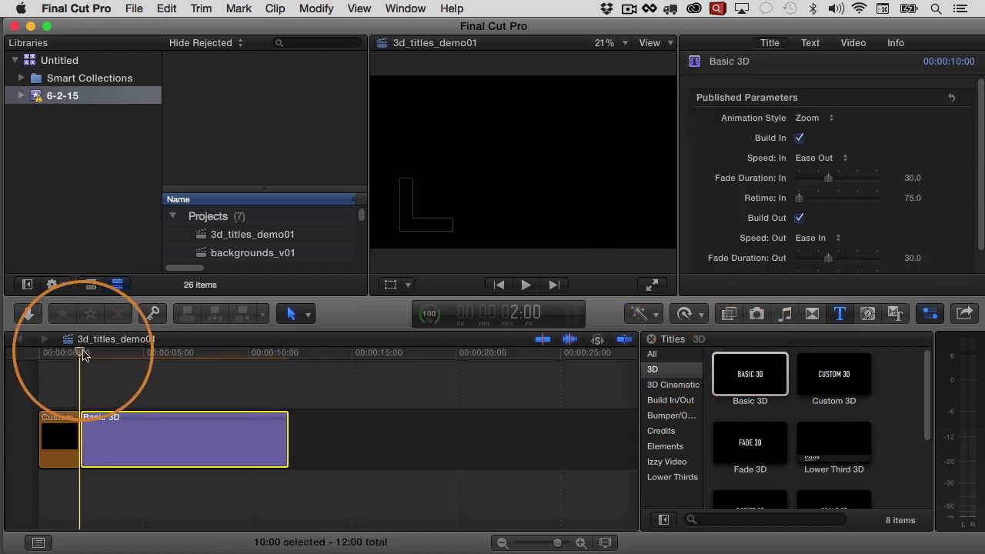
pyautogui.moveTo(84, 354); pyautogui.dragTo(165, 353)
pyautogui.click(161, 431)
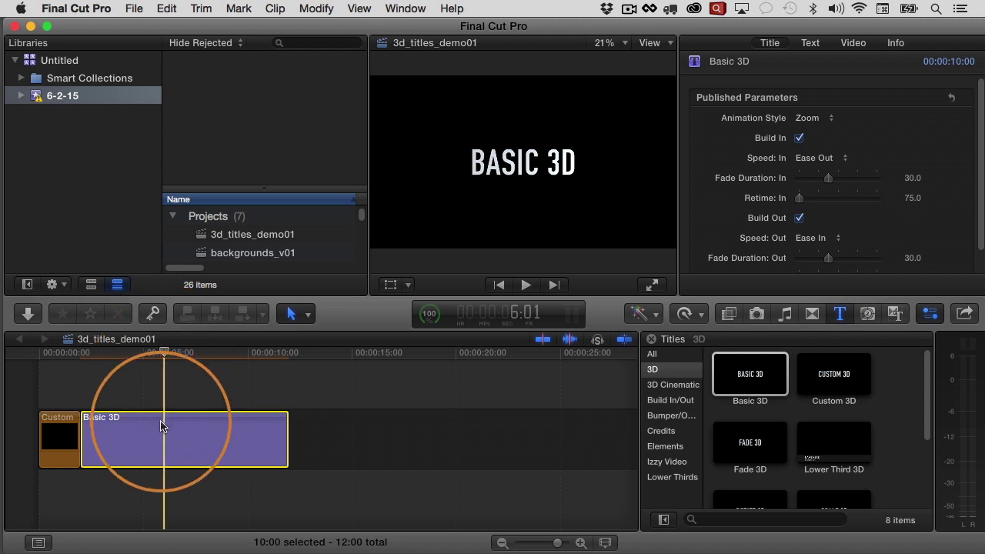
# Keep Basic 3D's Animation Style at Zoom and open an editable copy in Motion
pyautogui.click(809, 120)
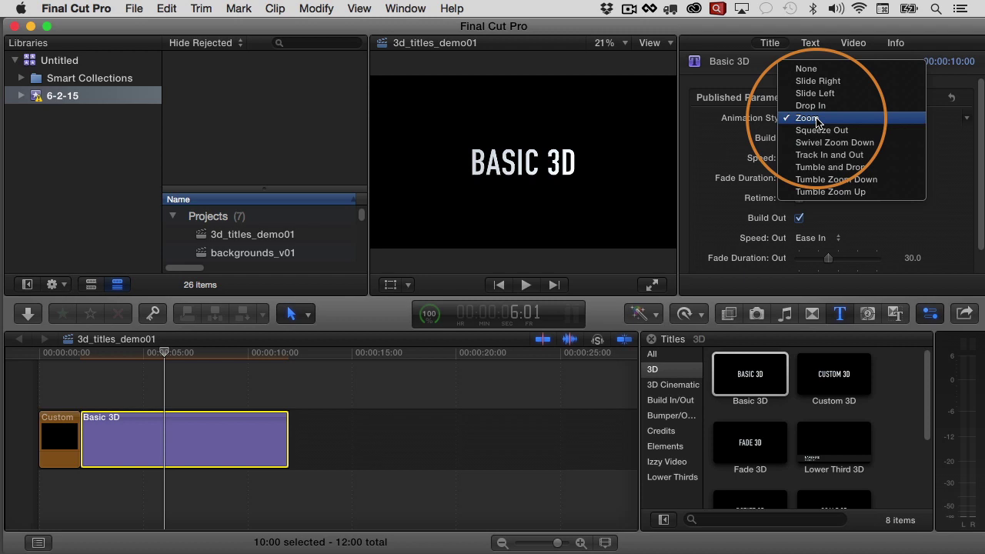
pyautogui.click(816, 120)
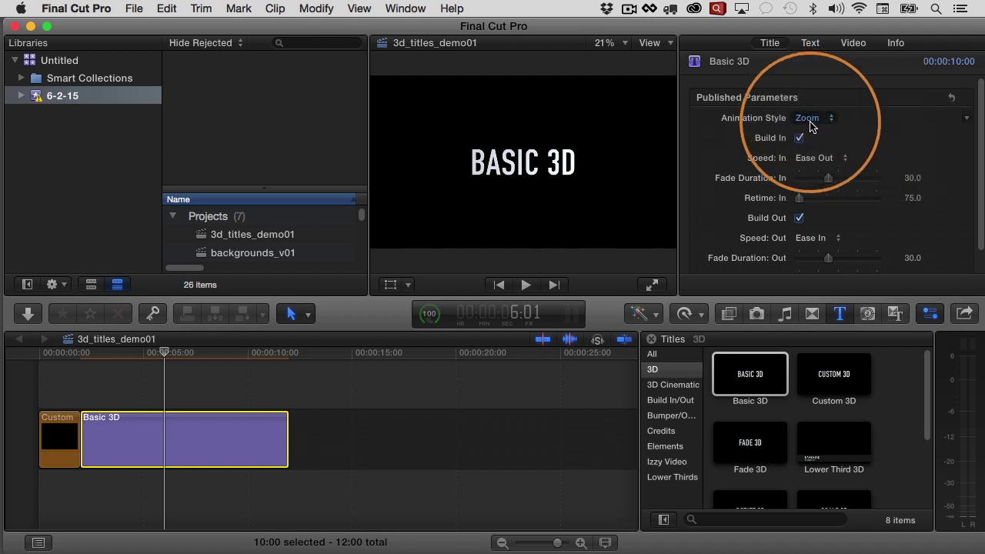
pyautogui.click(727, 377)
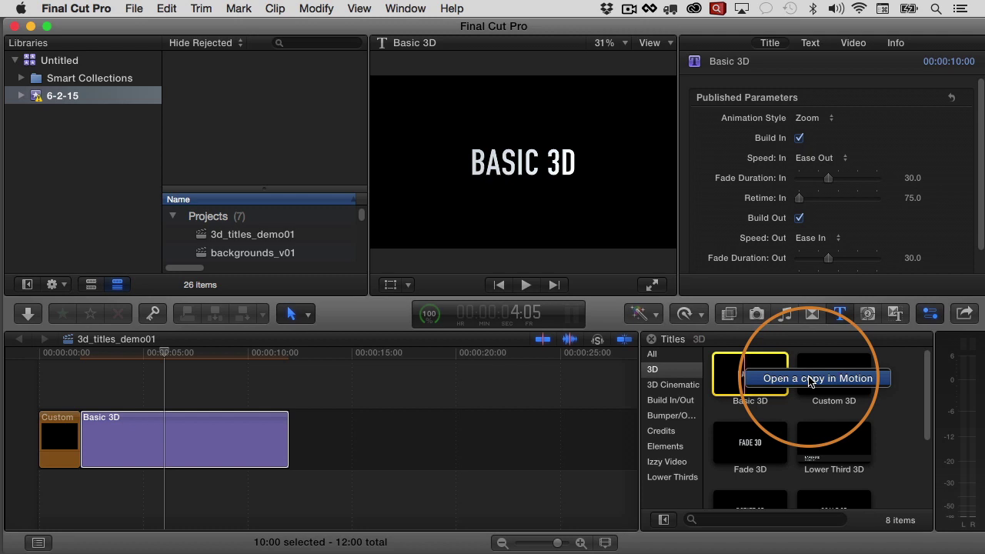
pyautogui.click(810, 379)
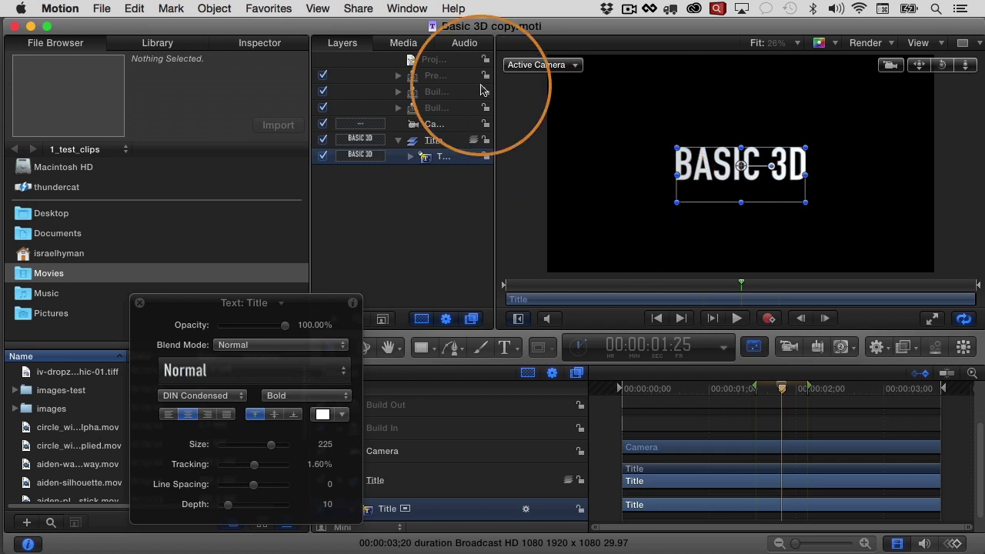
# In the project's Publishing parameters, change Animation Style from Zoom to Slide Right
pyautogui.click(412, 61)
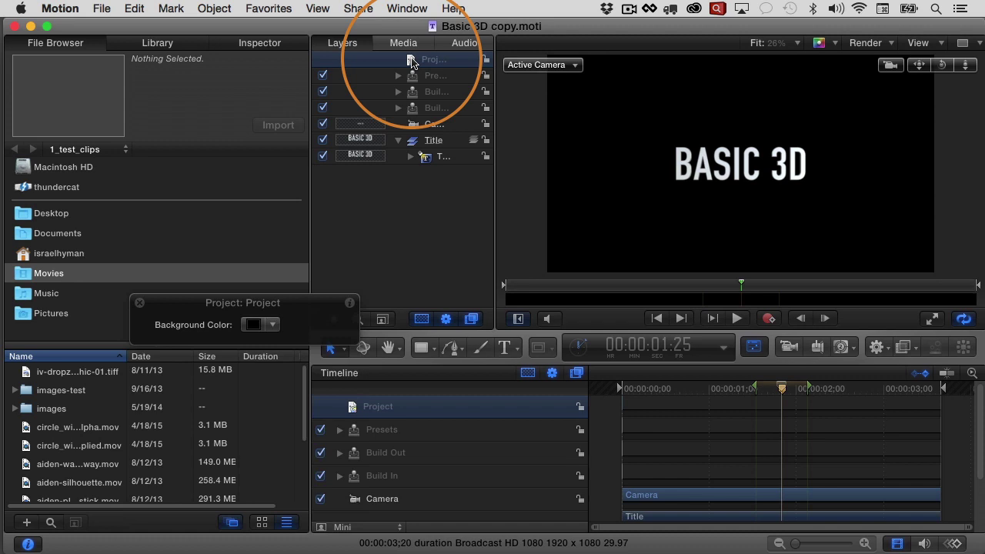
pyautogui.click(260, 43)
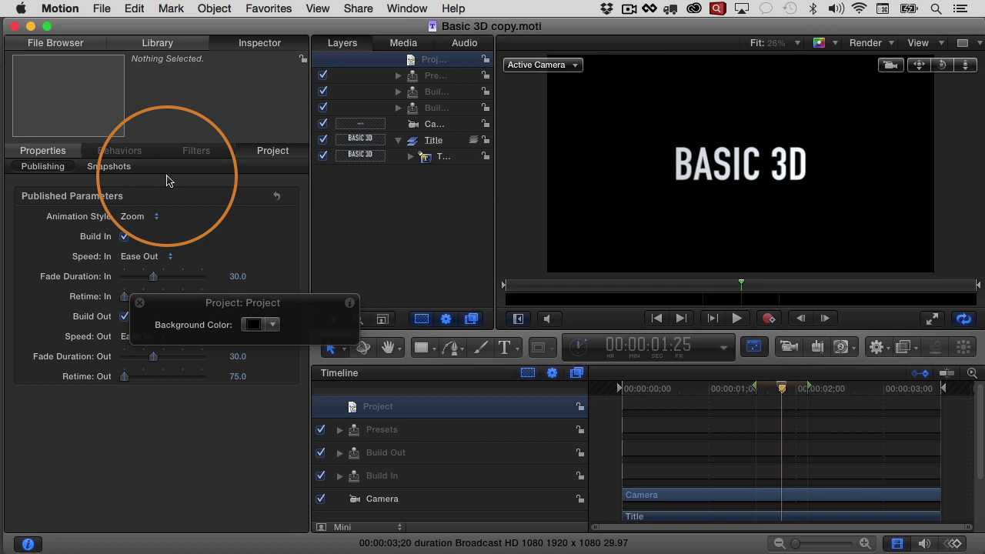
pyautogui.click(45, 167)
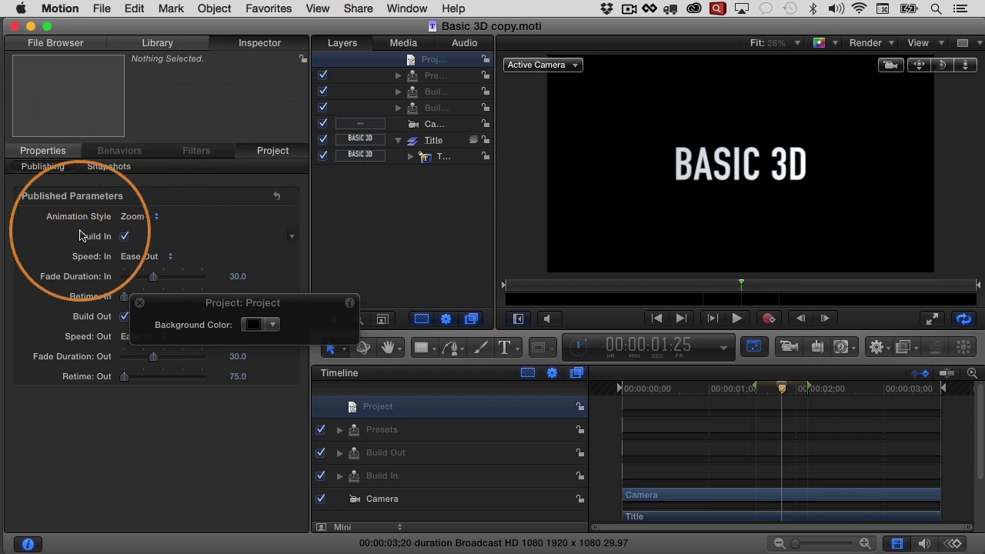
pyautogui.click(134, 217)
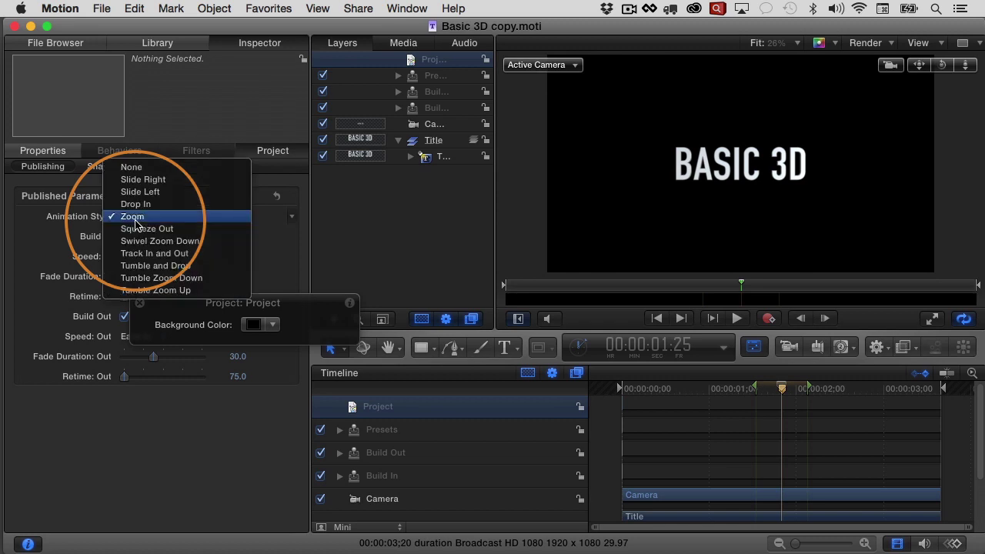
pyautogui.click(144, 182)
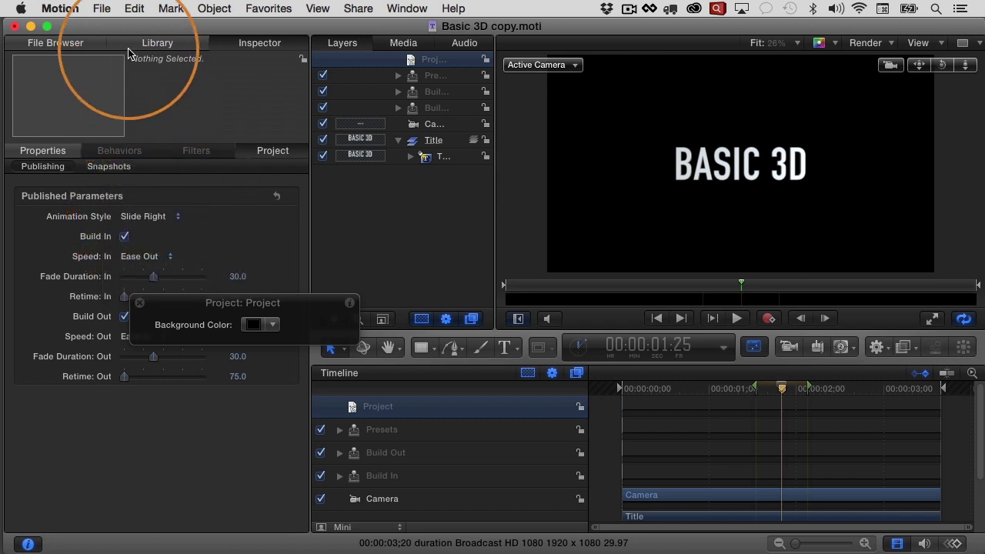
# Publish the template as 'Basic 3D Slide Right' in the 3D category
pyautogui.click(103, 9)
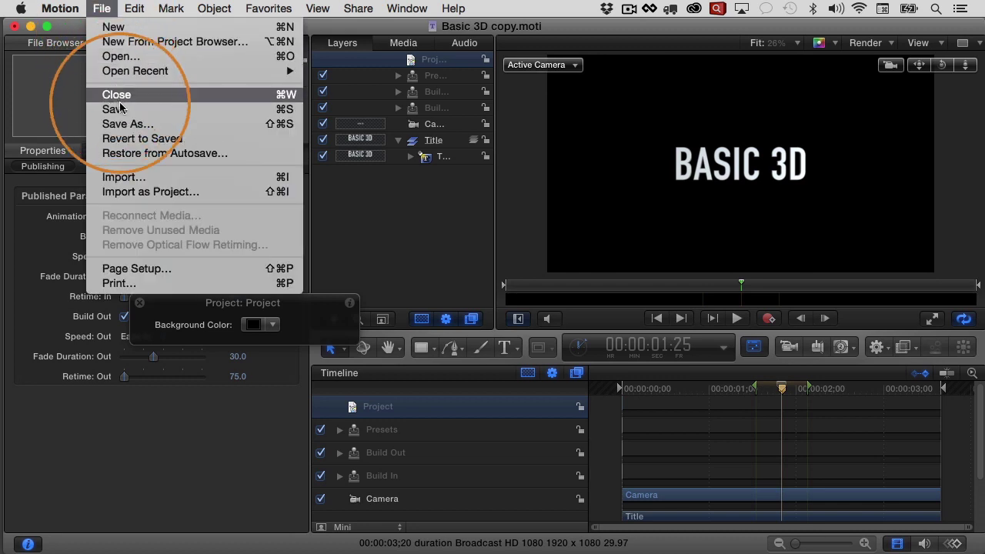
pyautogui.click(127, 125)
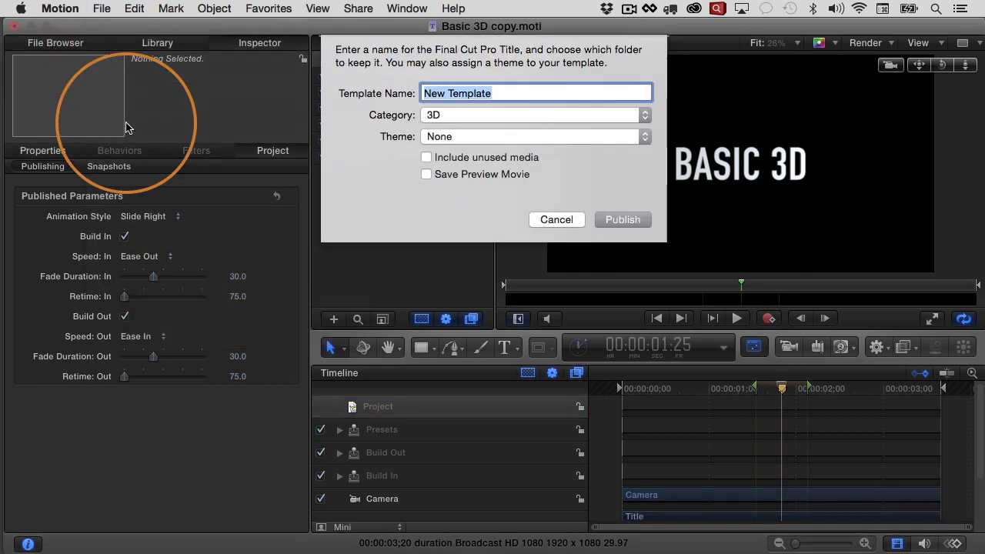
pyautogui.write('Basic 3')
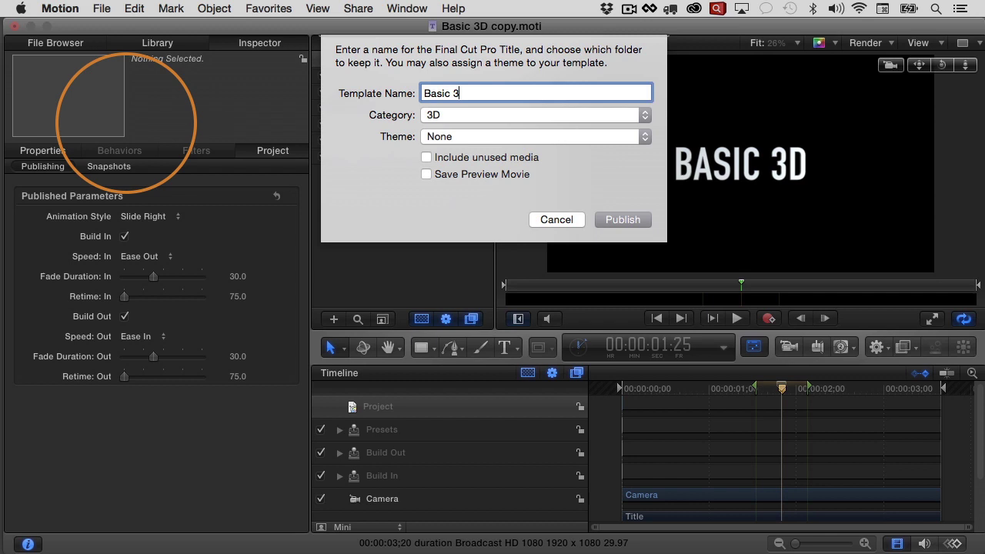
pyautogui.write('D Slide Right')
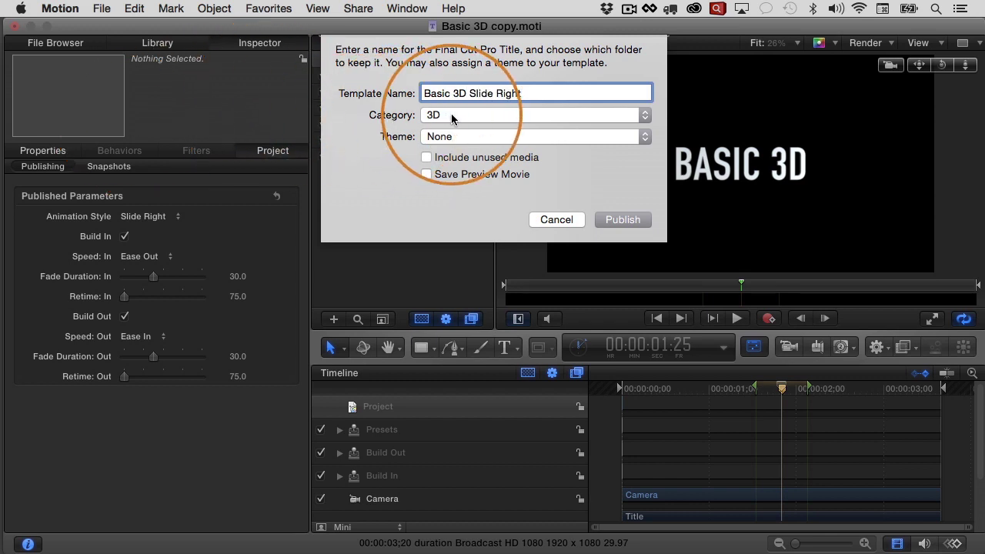
pyautogui.click(623, 221)
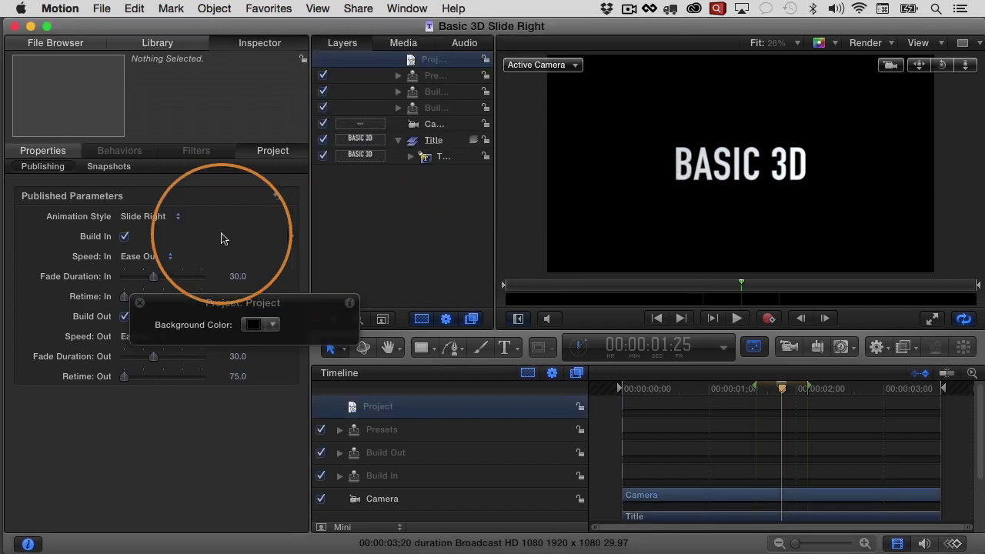
# Set Animation Style to Slide Left and publish it as the 3D title 'Basic 3D Slide Left'
pyautogui.click(164, 220)
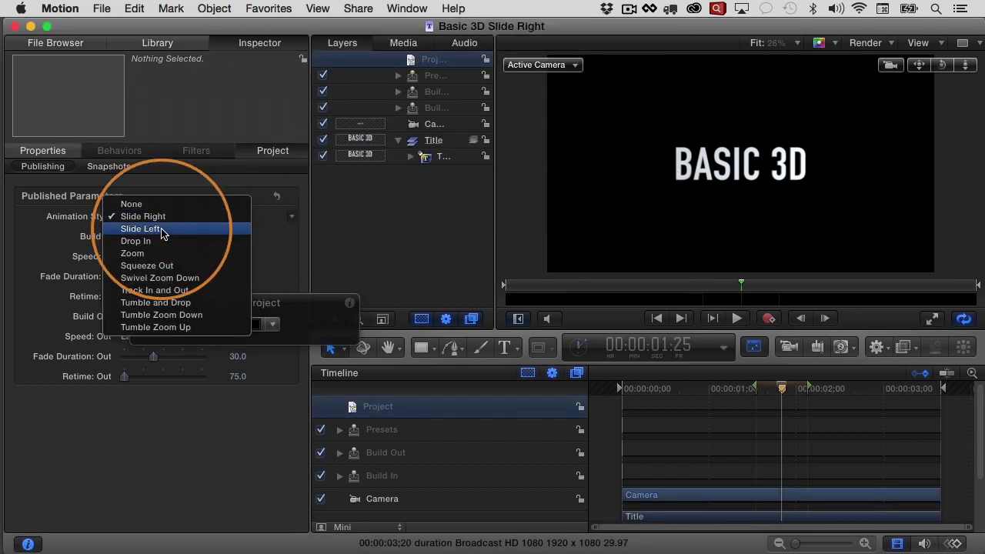
pyautogui.click(143, 228)
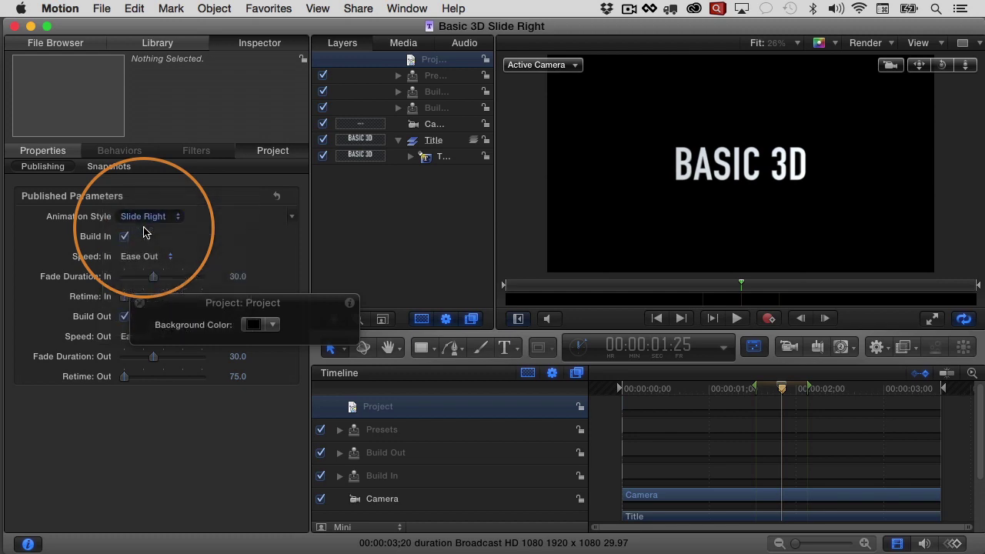
pyautogui.click(105, 8)
pyautogui.click(130, 124)
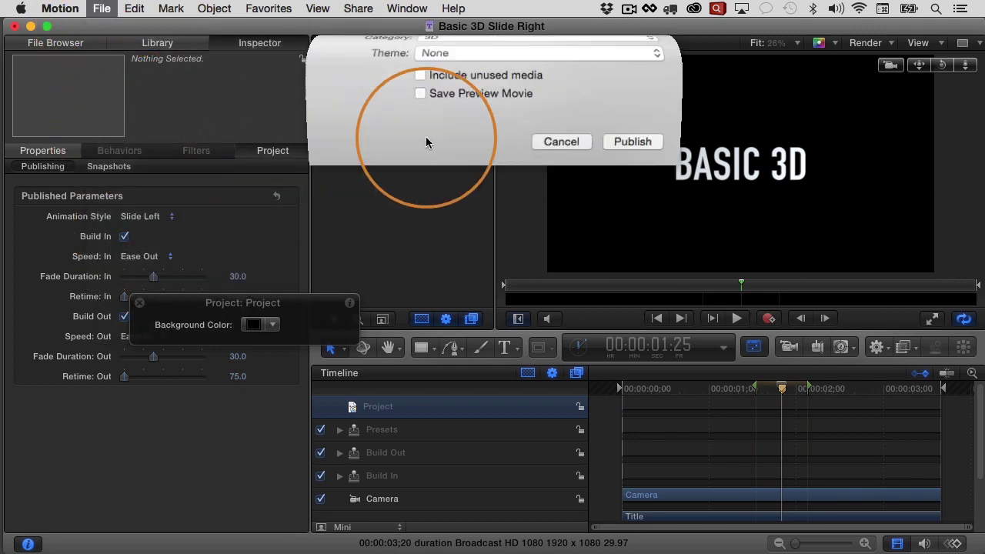
pyautogui.write('Basic')
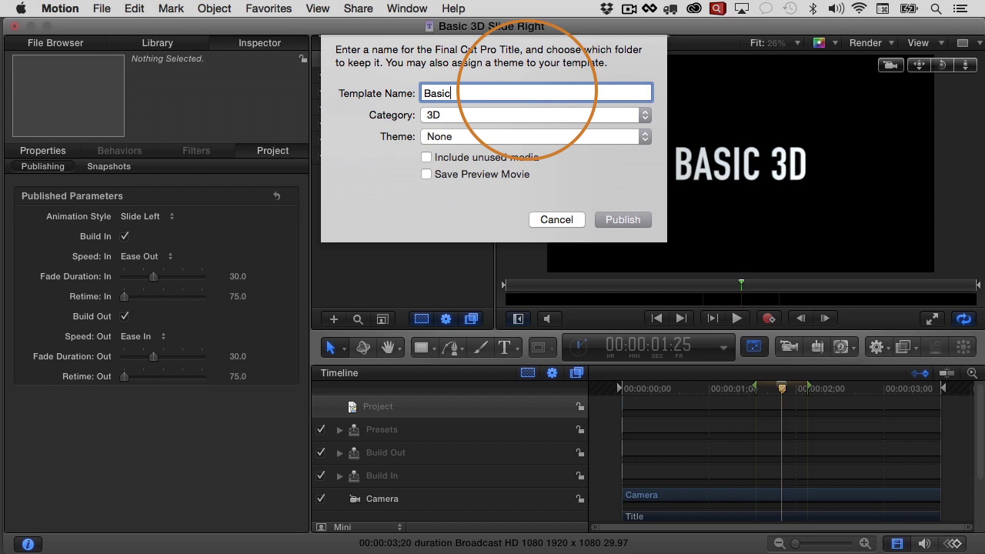
pyautogui.write(' 3D Slide Left')
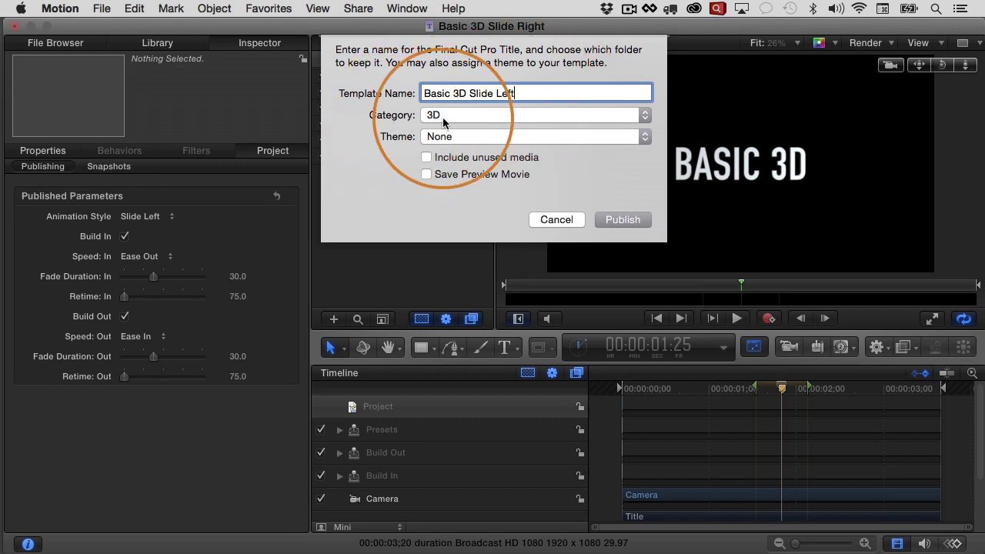
pyautogui.click(623, 220)
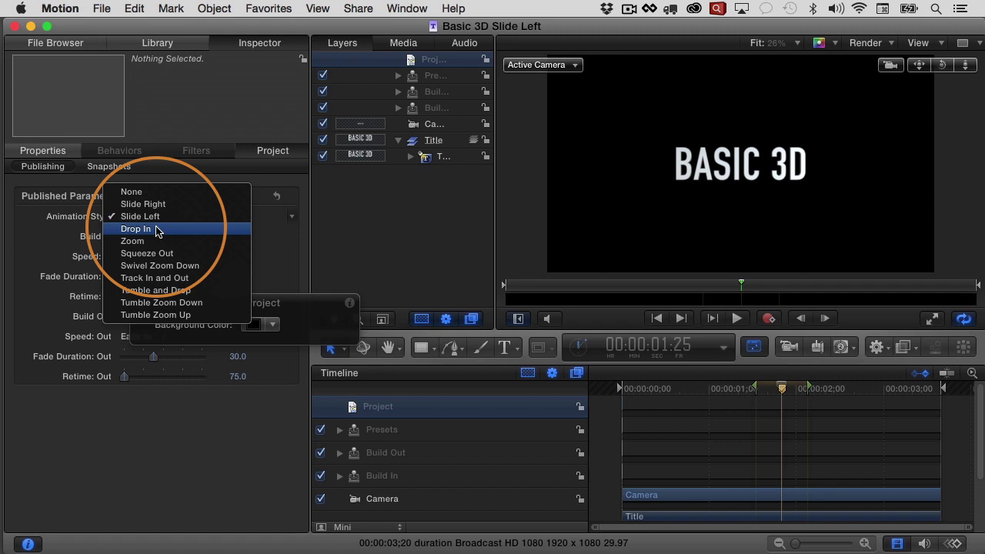
# Set Animation Style to Drop In and open the File menu to publish it
pyautogui.click(157, 229)
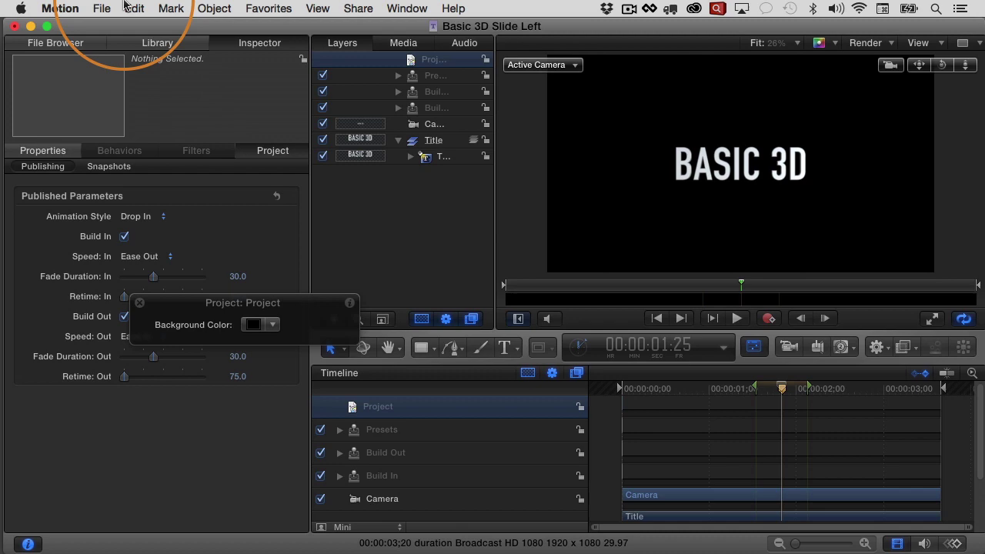
pyautogui.click(101, 9)
# Publish the Drop In version as the 3D title 'Basic 3D Drop In', then quit Motion
pyautogui.click(128, 132)
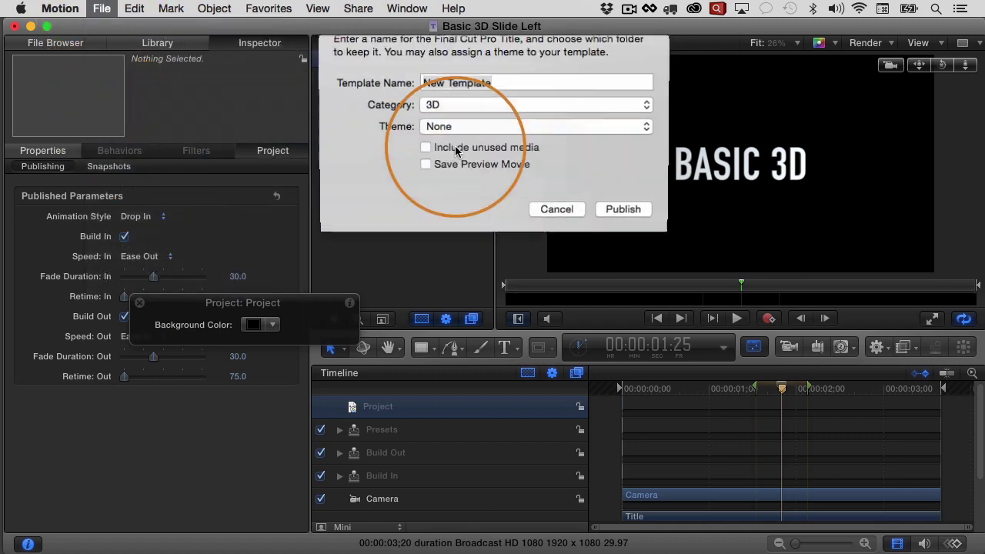
pyautogui.write('Basic 3D Drop In')
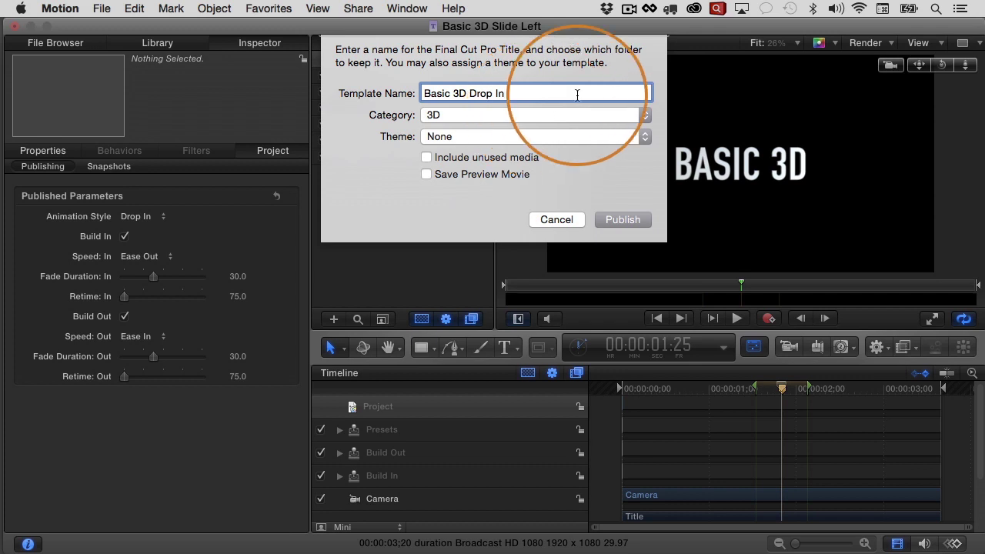
pyautogui.click(635, 222)
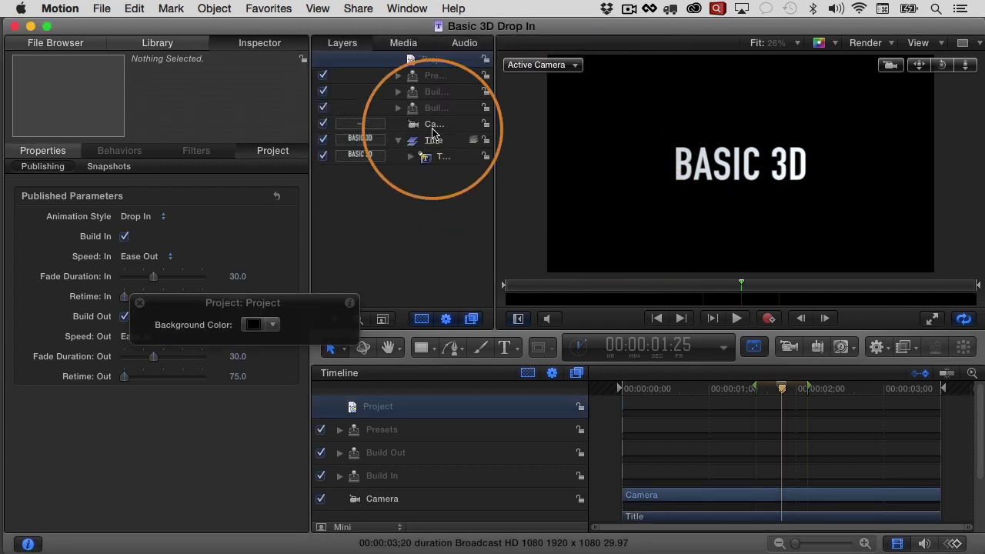
pyautogui.click(60, 7)
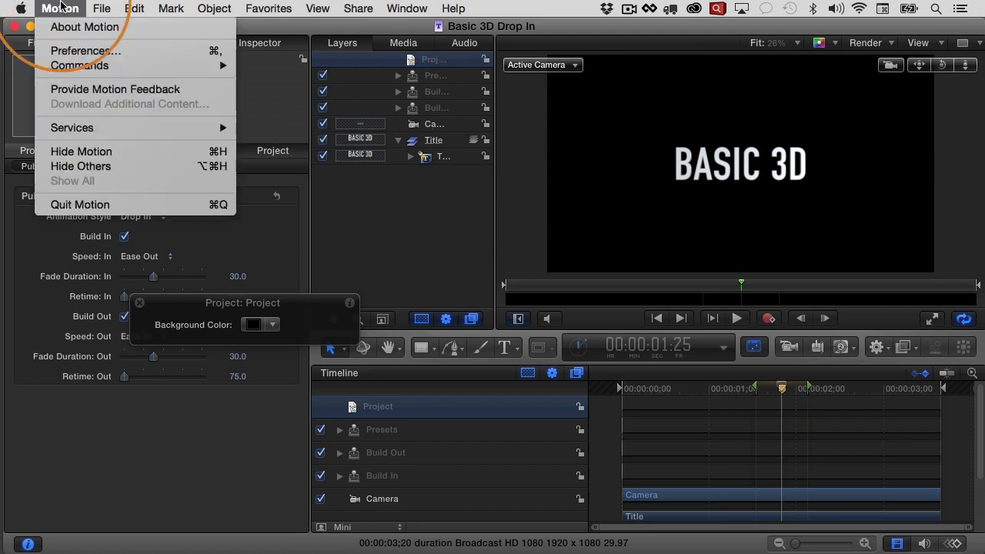
pyautogui.click(82, 206)
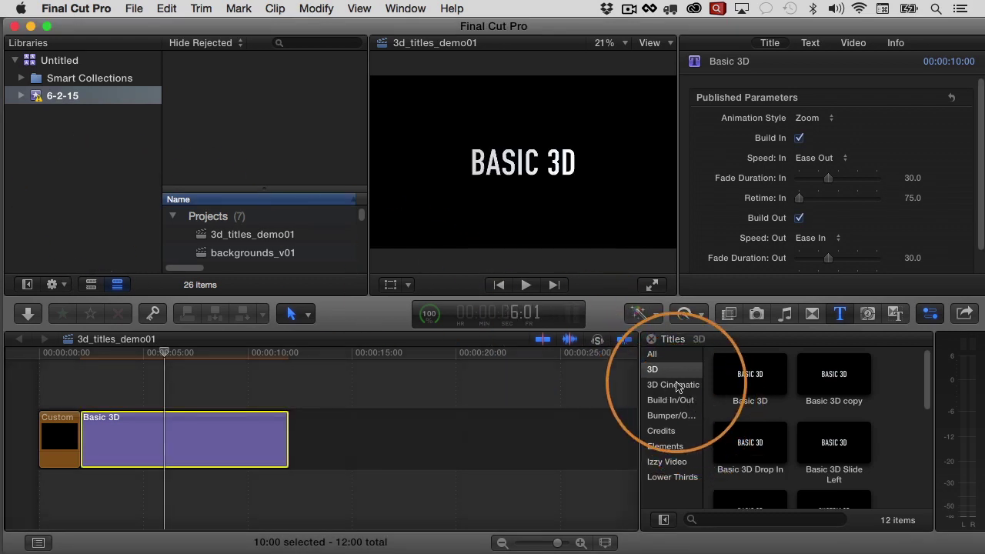
# Filter to 3D titles and preview Basic 3D Drop In, Slide Left and Slide Right in turn
pyautogui.click(652, 372)
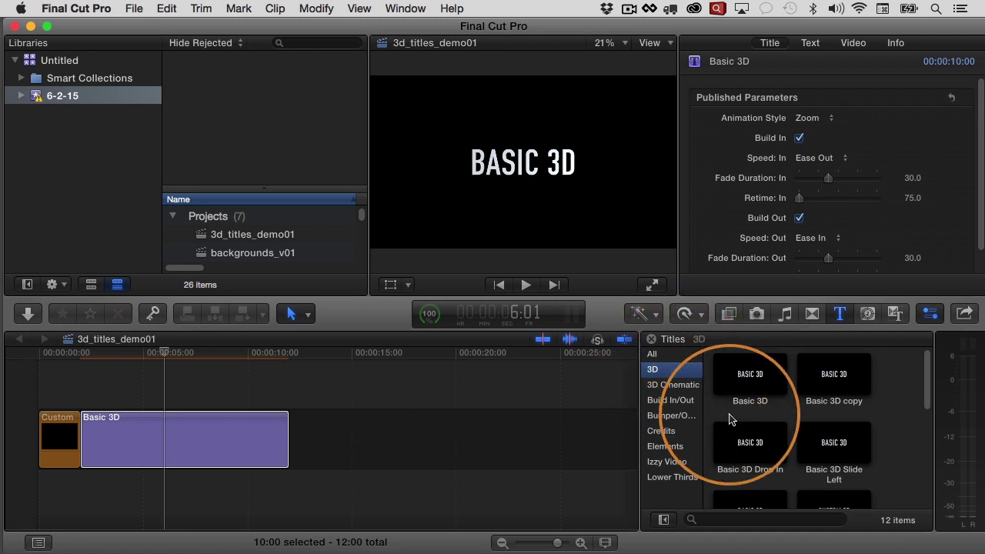
pyautogui.click(749, 452)
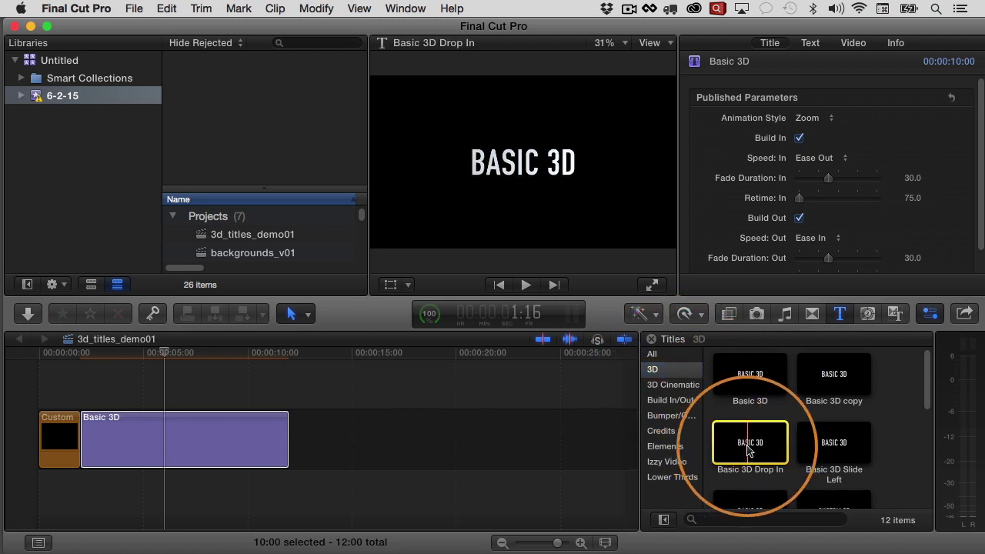
pyautogui.press('space')
pyautogui.click(834, 445)
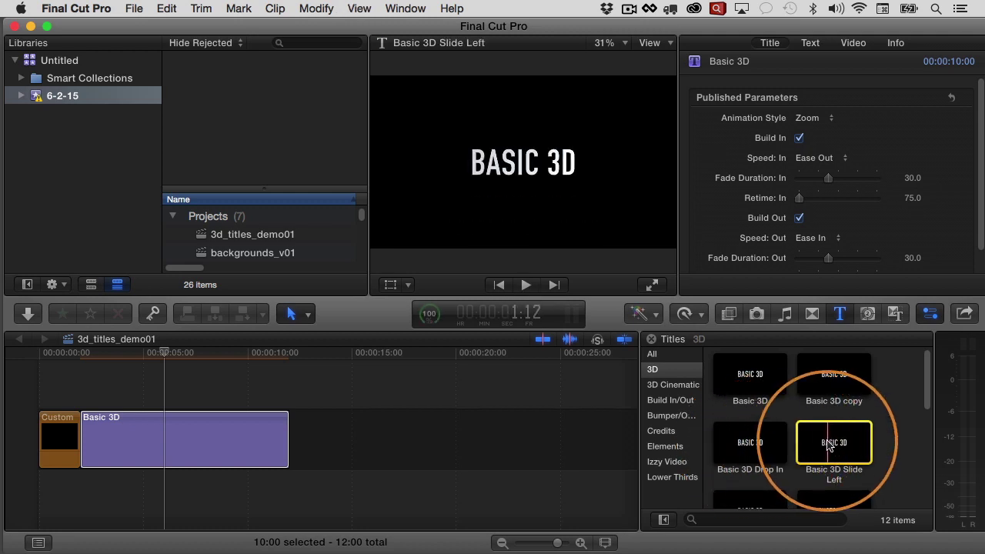
pyautogui.press('space')
pyautogui.scroll(-3, 913, 400)
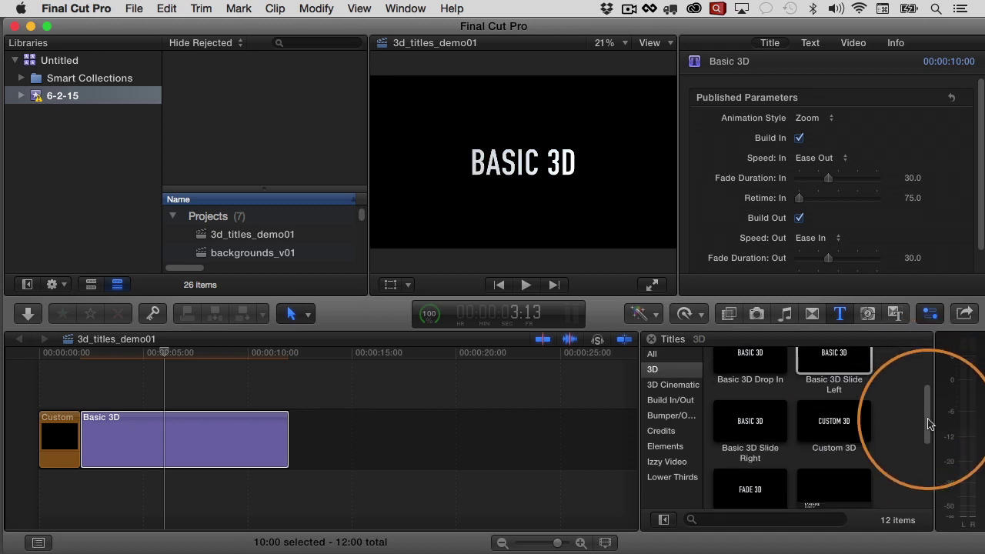
pyautogui.click(752, 426)
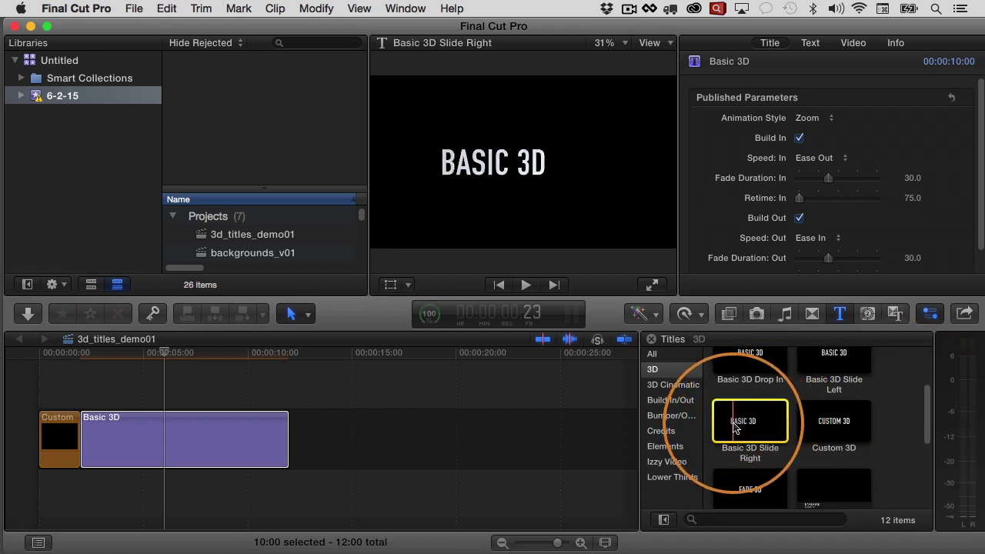
pyautogui.press('space')
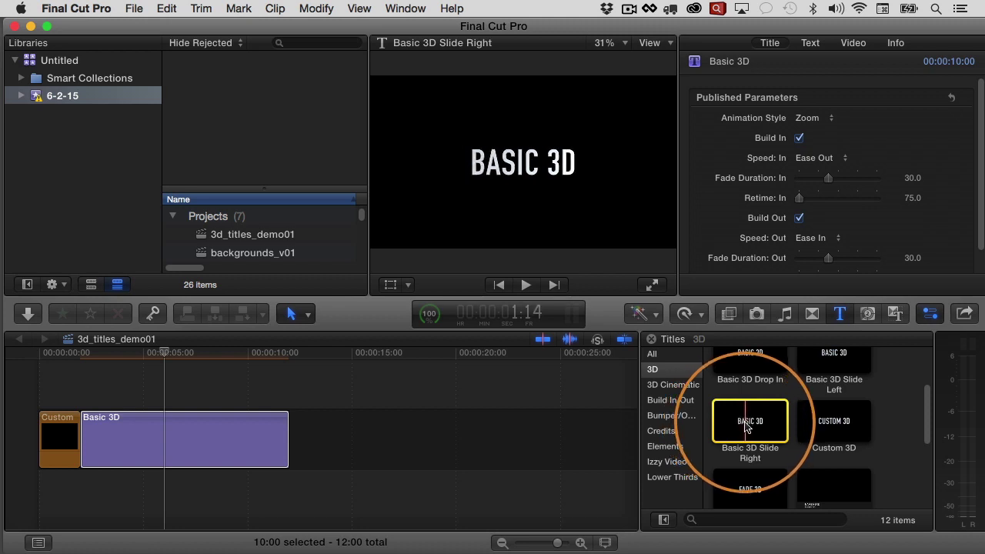
# Place Rotate 3D after Basic 3D on the timeline and play its animation from 12 seconds
pyautogui.moveTo(923, 409); pyautogui.dragTo(926, 462)
pyautogui.click(766, 416)
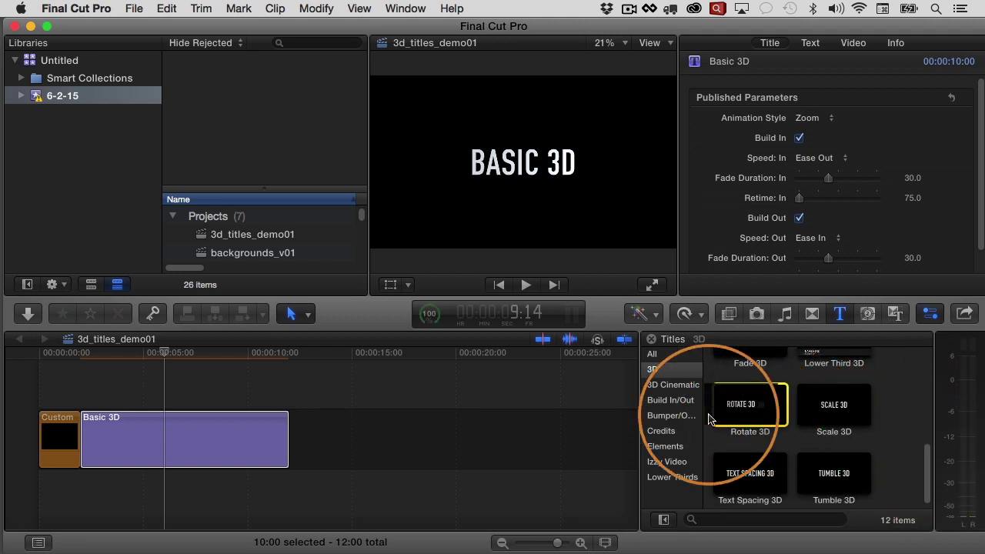
pyautogui.moveTo(710, 418); pyautogui.dragTo(296, 446)
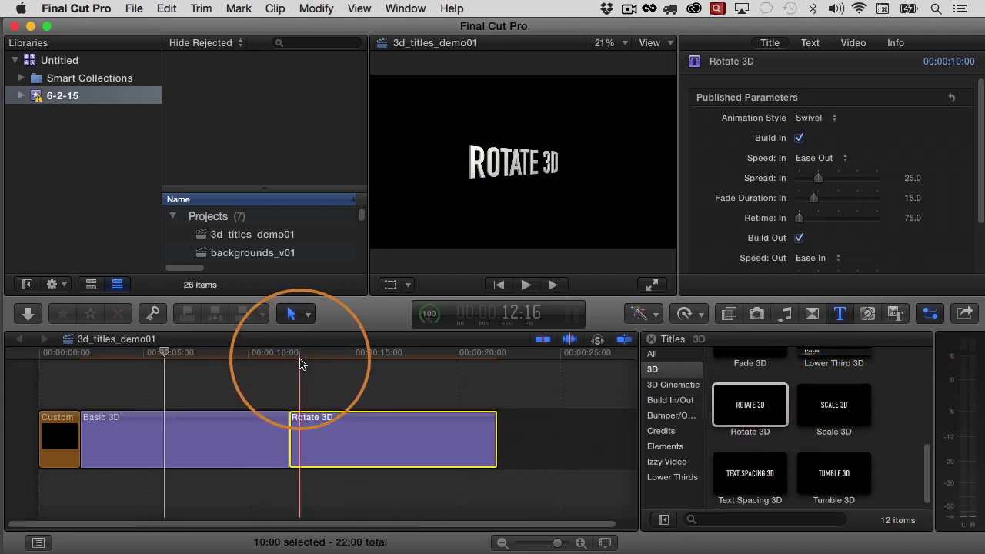
pyautogui.click(362, 357)
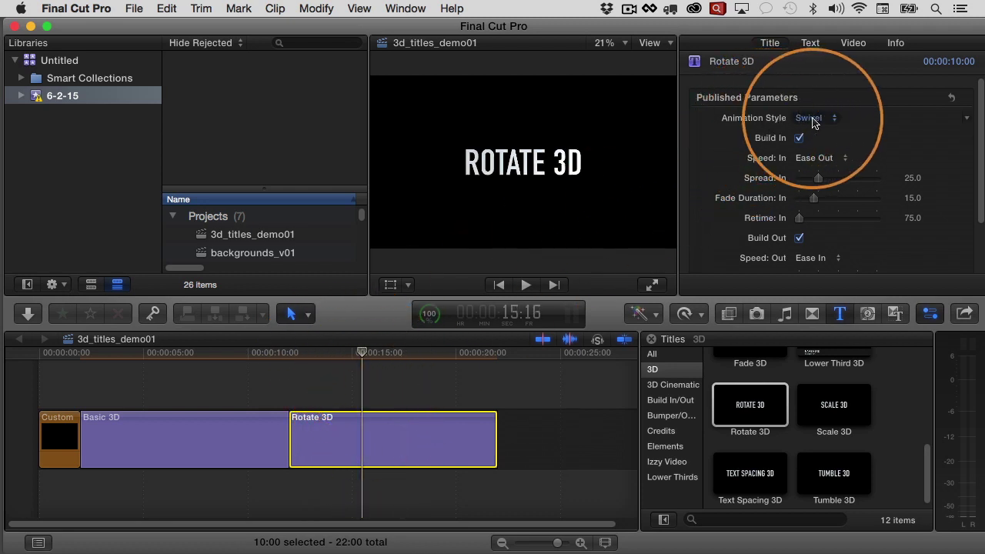
pyautogui.moveTo(365, 356); pyautogui.dragTo(291, 356)
pyautogui.press('space')
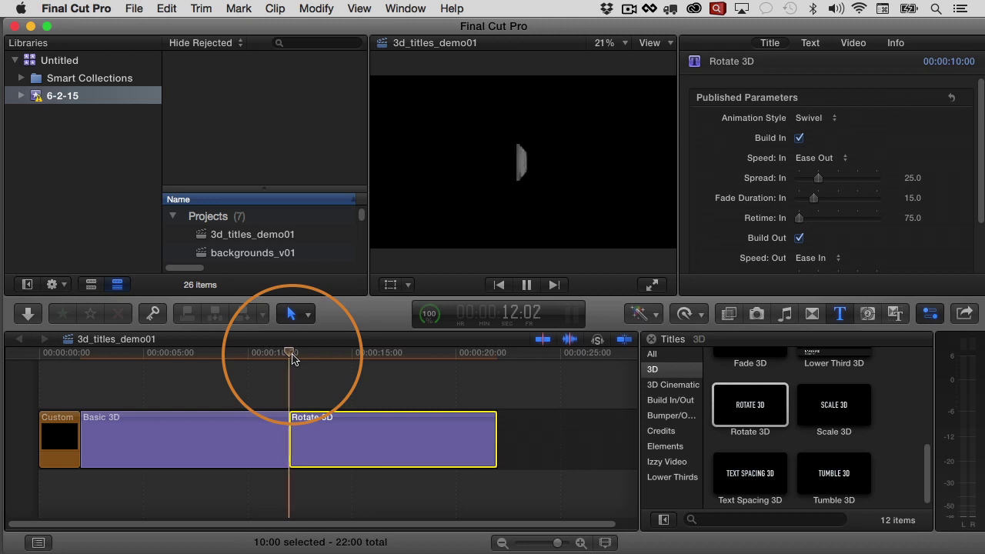
pyautogui.press('space')
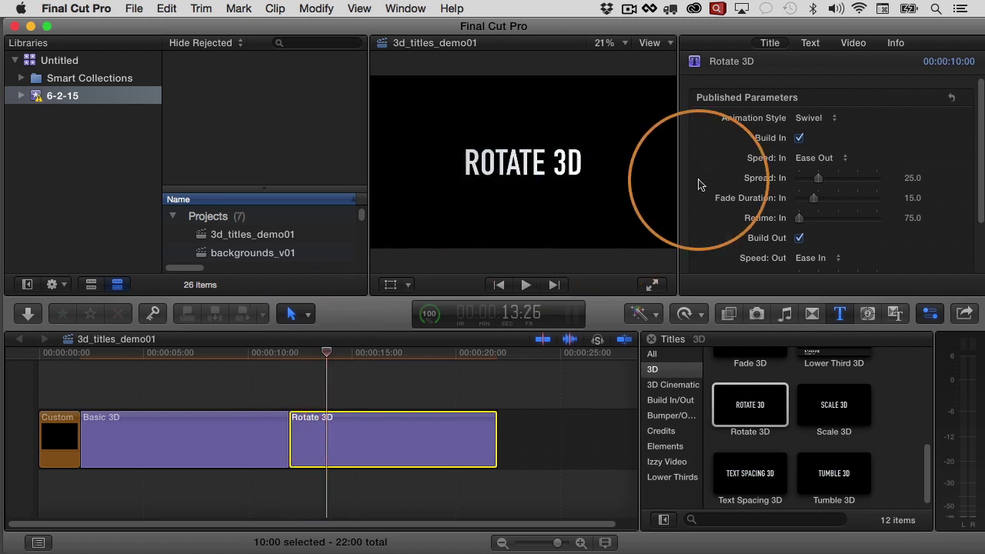
# Try the Roll animation style on Rotate 3D and play its build-in
pyautogui.click(809, 117)
pyautogui.click(804, 130)
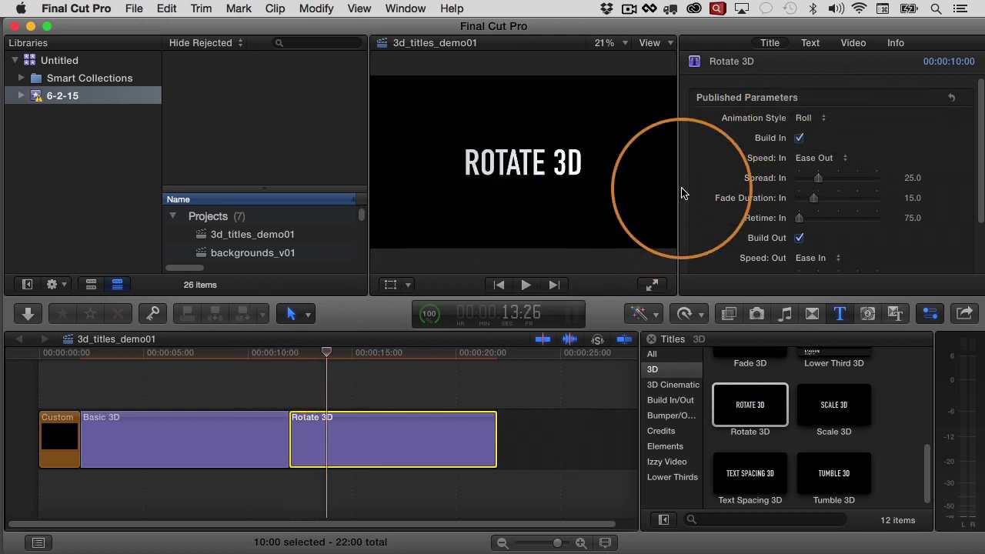
pyautogui.moveTo(328, 352); pyautogui.dragTo(291, 354)
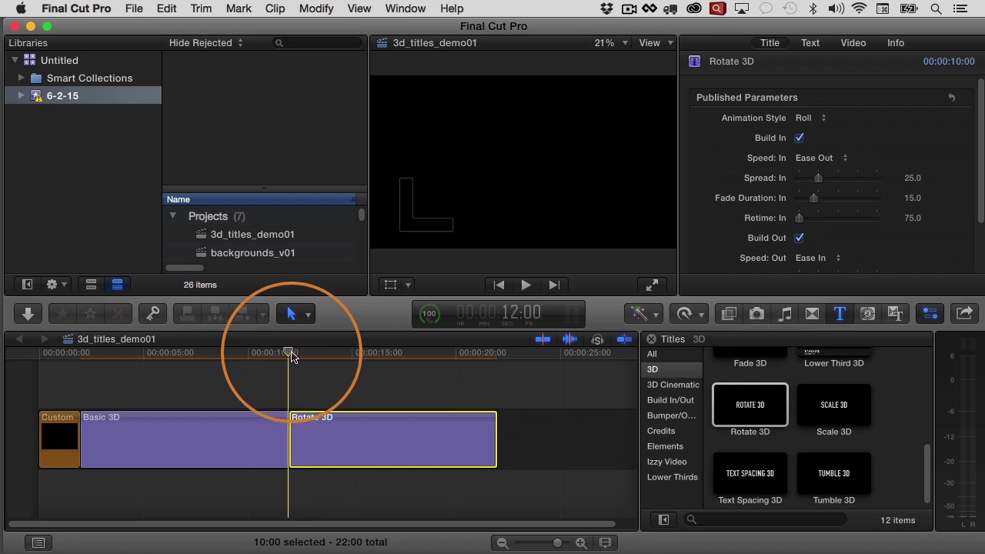
pyautogui.press('space')
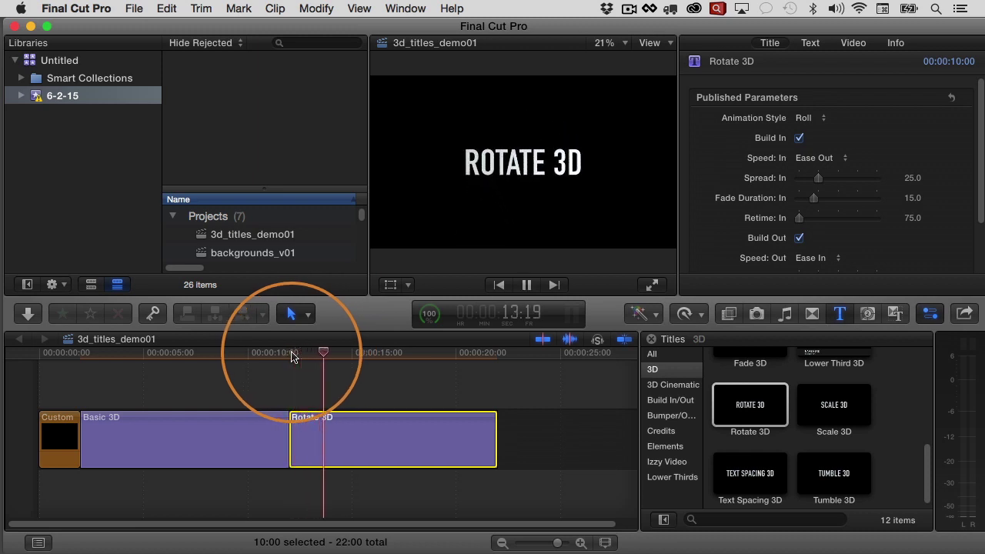
pyautogui.press('space')
# Switch Rotate 3D's Animation Style to Cascade and replay the build-in from 12 seconds
pyautogui.click(816, 118)
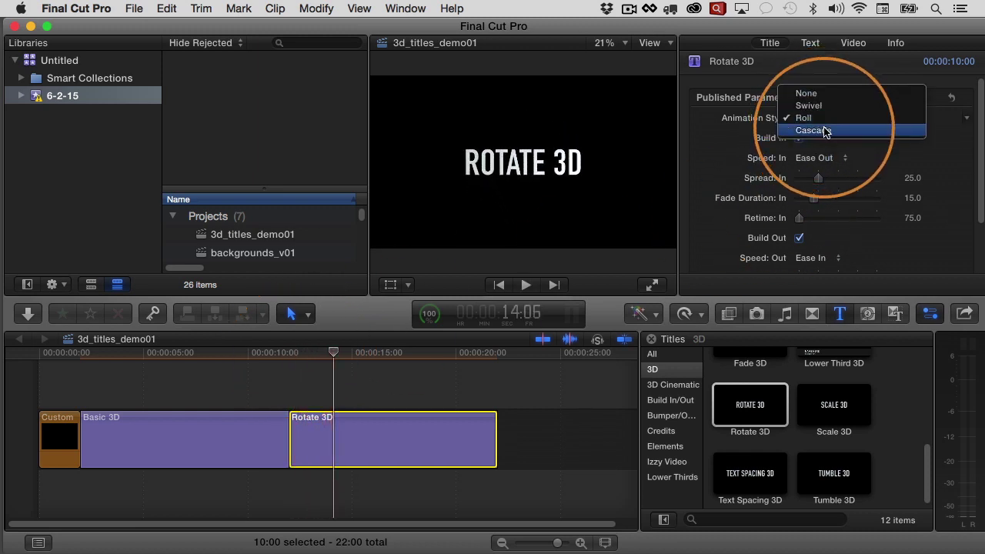
pyautogui.click(826, 131)
pyautogui.moveTo(332, 353); pyautogui.dragTo(291, 356)
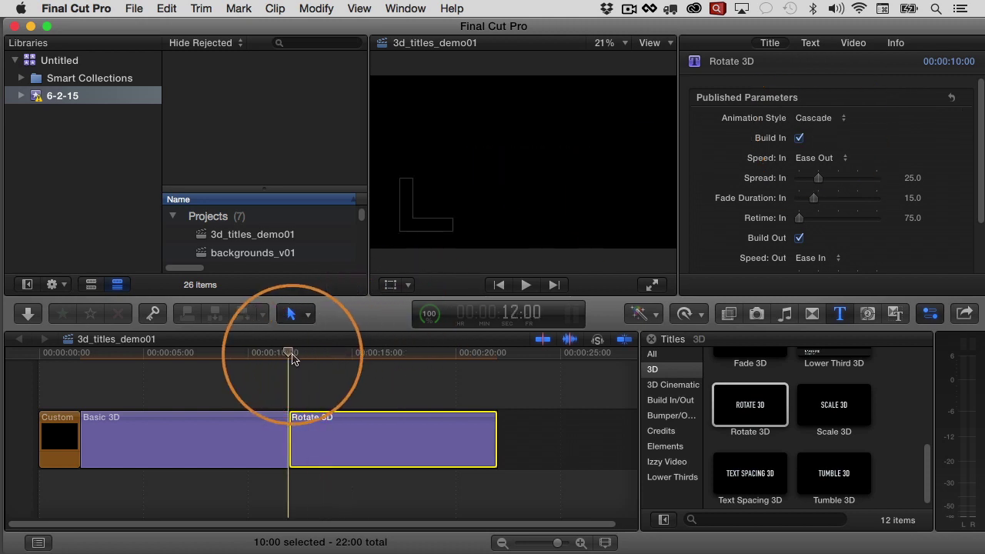
pyautogui.press('space')
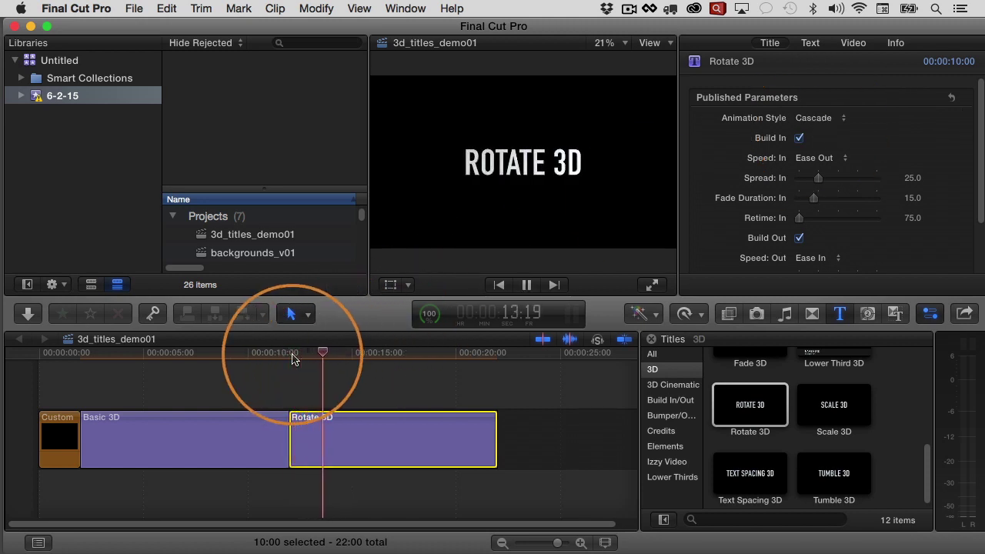
pyautogui.click(293, 356)
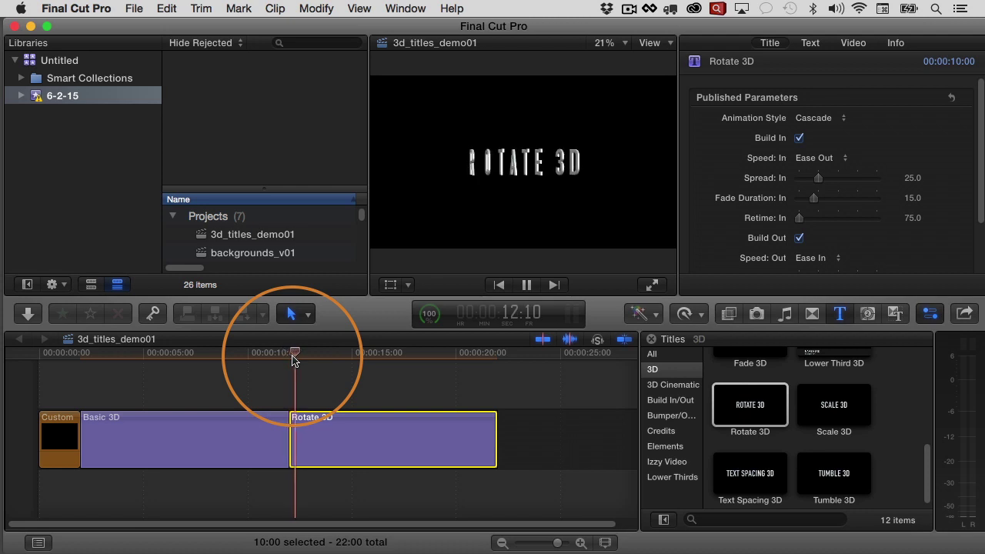
pyautogui.press('space')
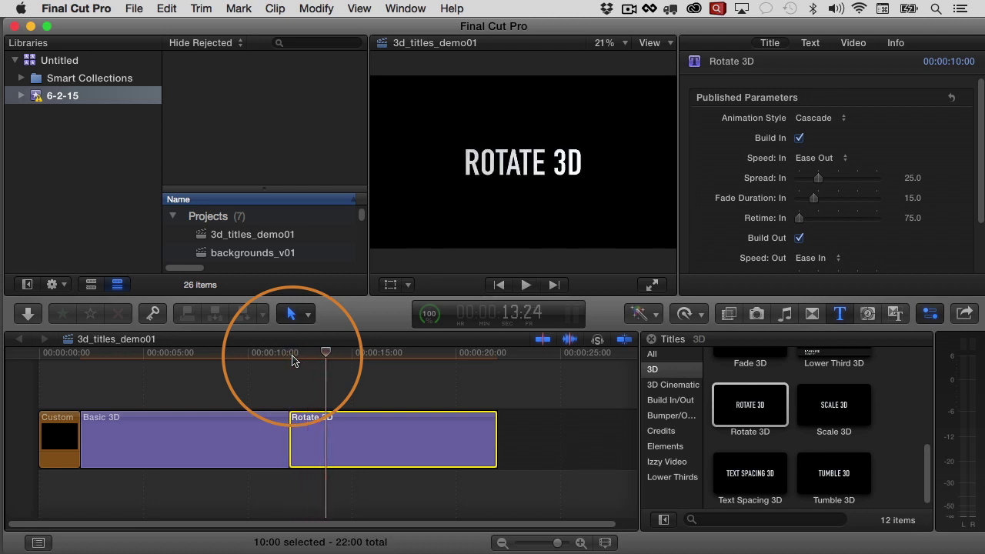
# Place Tumble 3D after Rotate 3D and play its animation from the clip start
pyautogui.click(843, 478)
pyautogui.moveTo(843, 478); pyautogui.dragTo(527, 439)
pyautogui.click(532, 371)
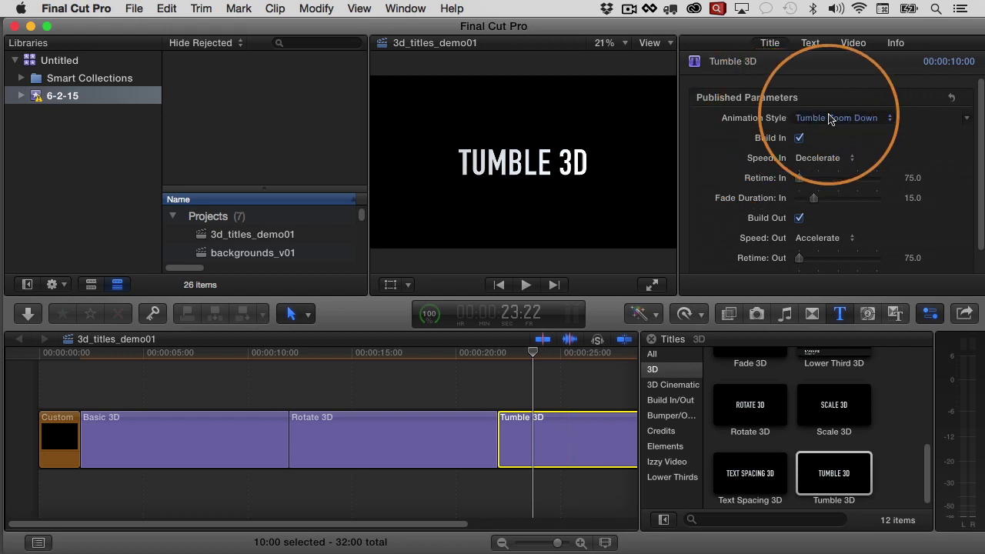
pyautogui.click(497, 356)
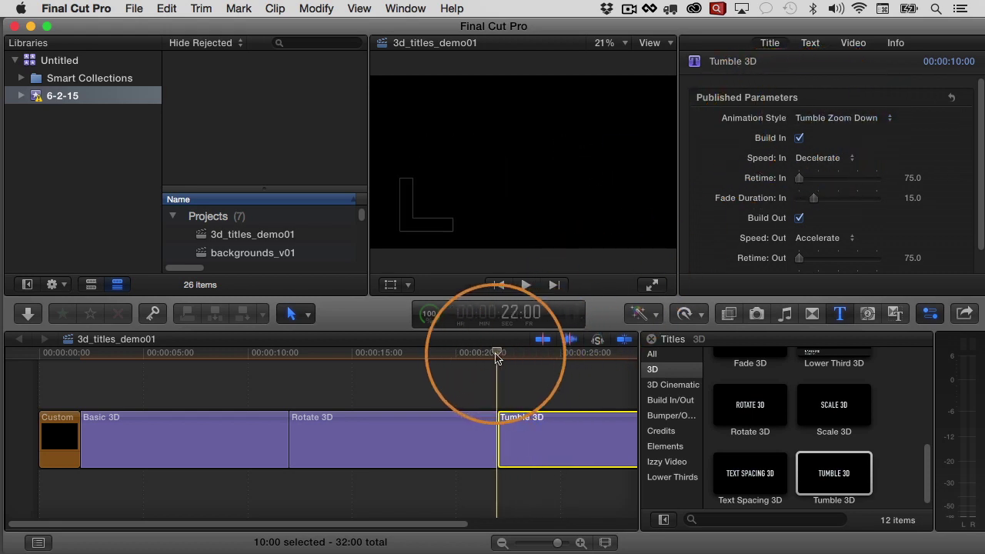
pyautogui.press('space')
# Skim through Tumble 3D, then change its Animation Style from Tumble Zoom Down to Tumble Zoom Up
pyautogui.hscroll(3, 494, 357)
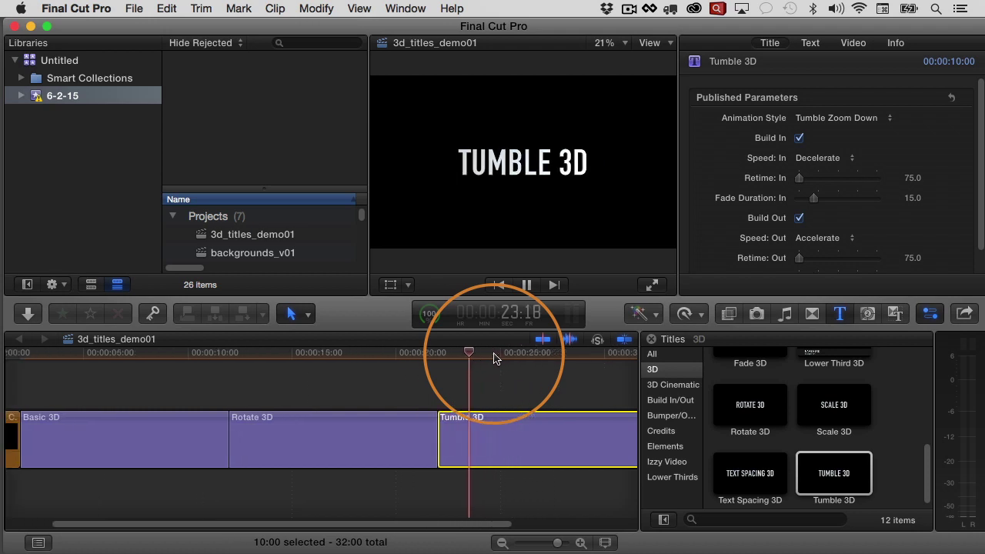
pyautogui.moveTo(494, 356); pyautogui.dragTo(572, 357)
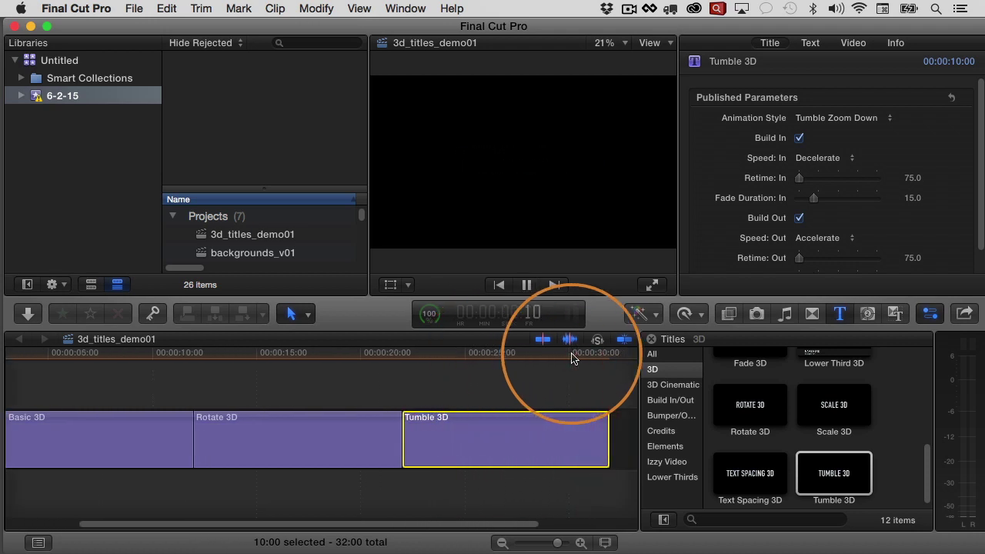
pyautogui.hscroll(-3, 572, 357)
pyautogui.moveTo(451, 353); pyautogui.dragTo(497, 356)
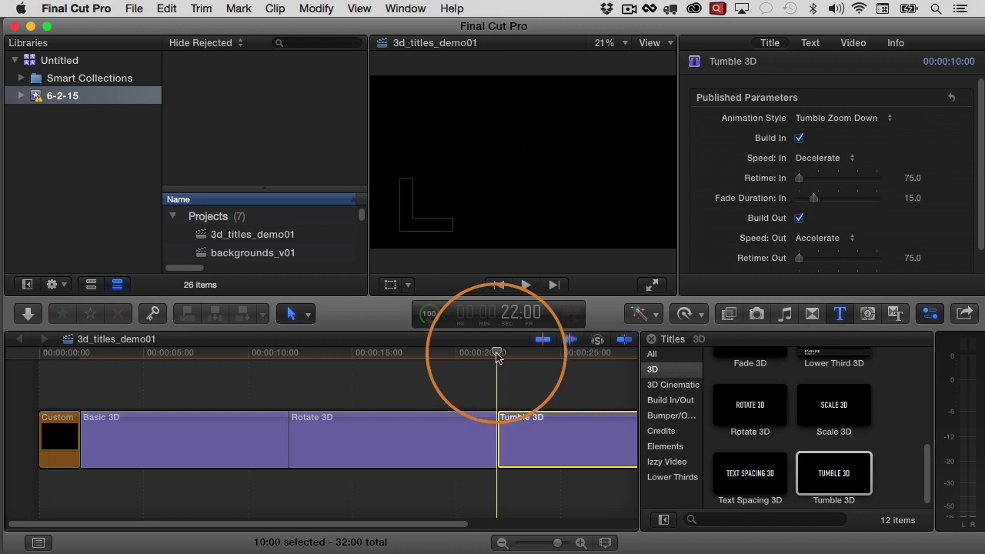
pyautogui.click(862, 118)
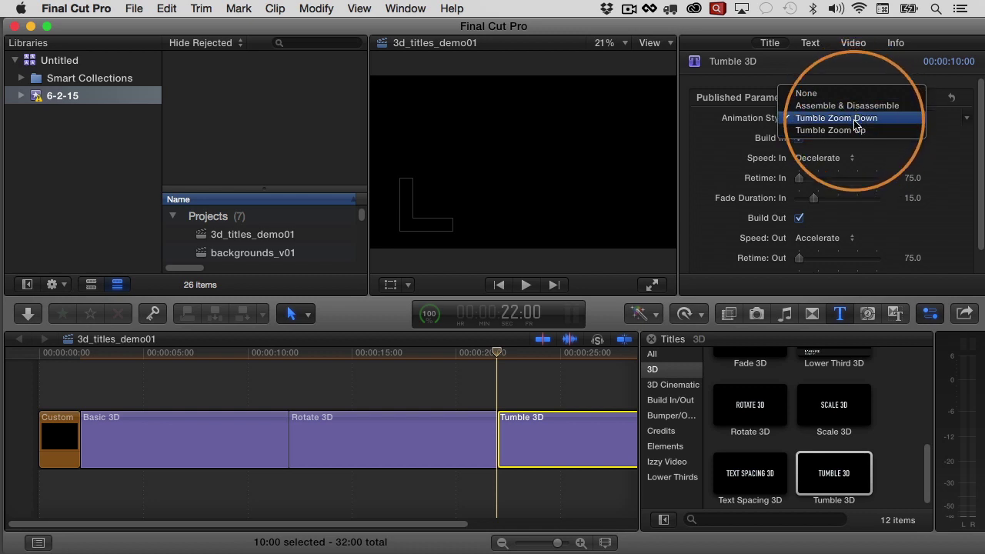
pyautogui.click(851, 130)
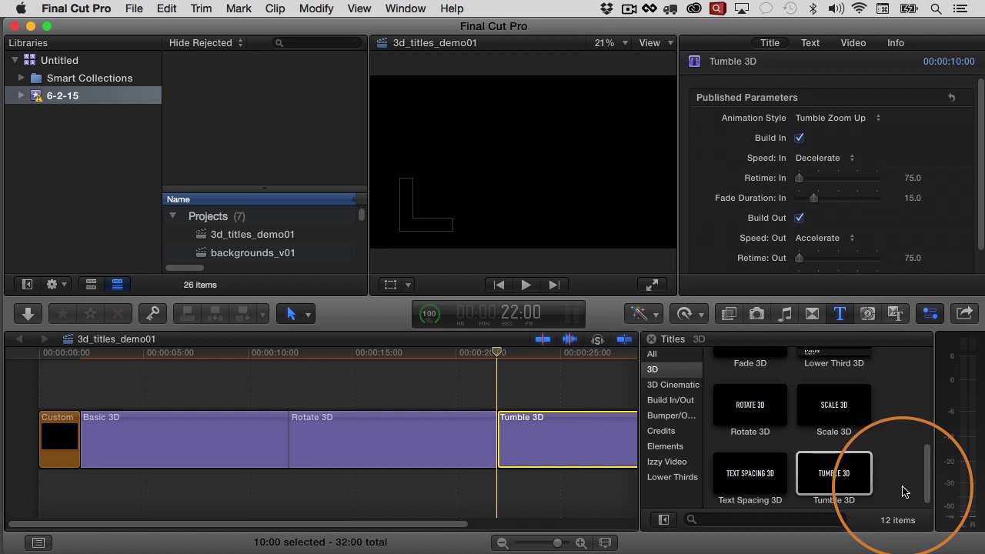
# Play the Basic 3D Drop In title in the viewer, showing its BASIC 3D text animation with looping toggled
pyautogui.moveTo(924, 473); pyautogui.dragTo(922, 334)
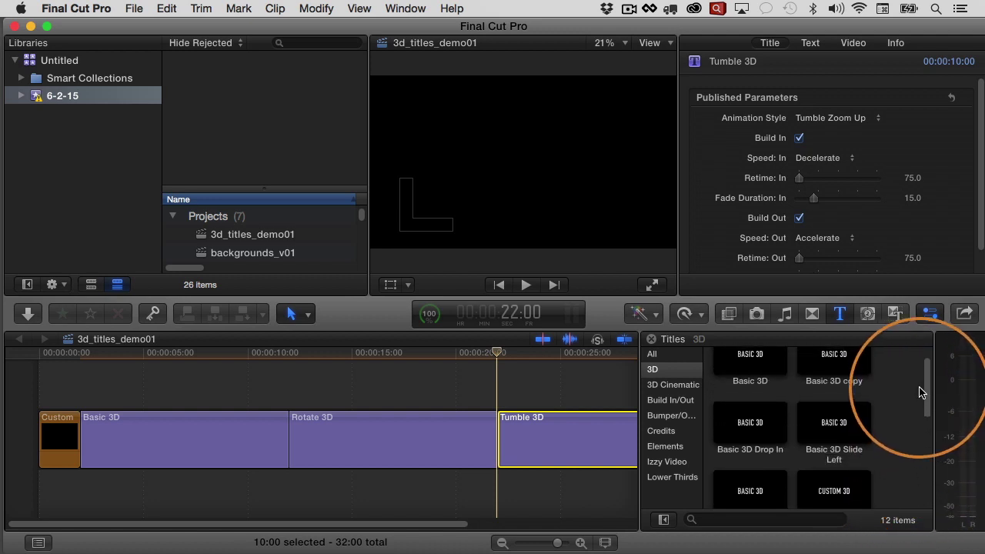
pyautogui.click(747, 428)
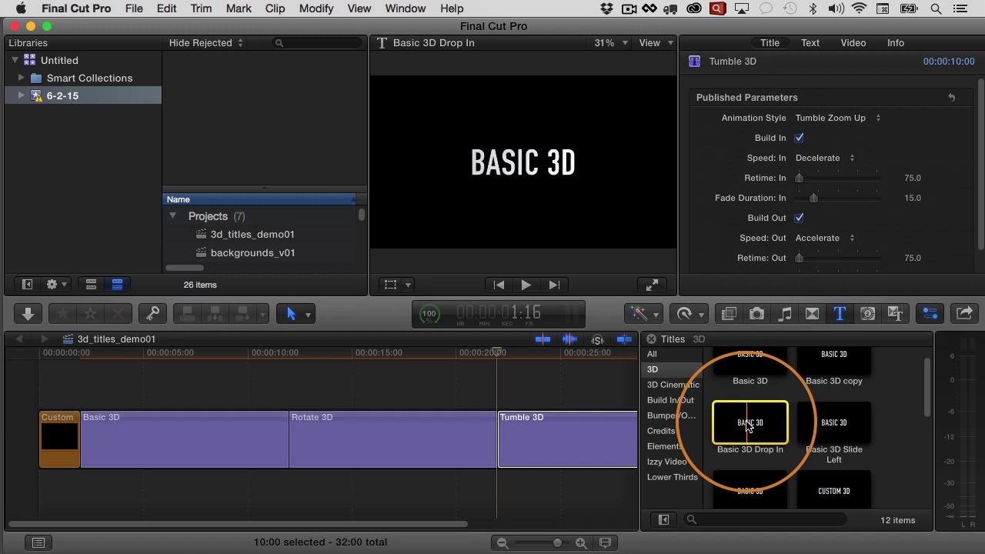
pyautogui.press('space')
pyautogui.press('super+l')
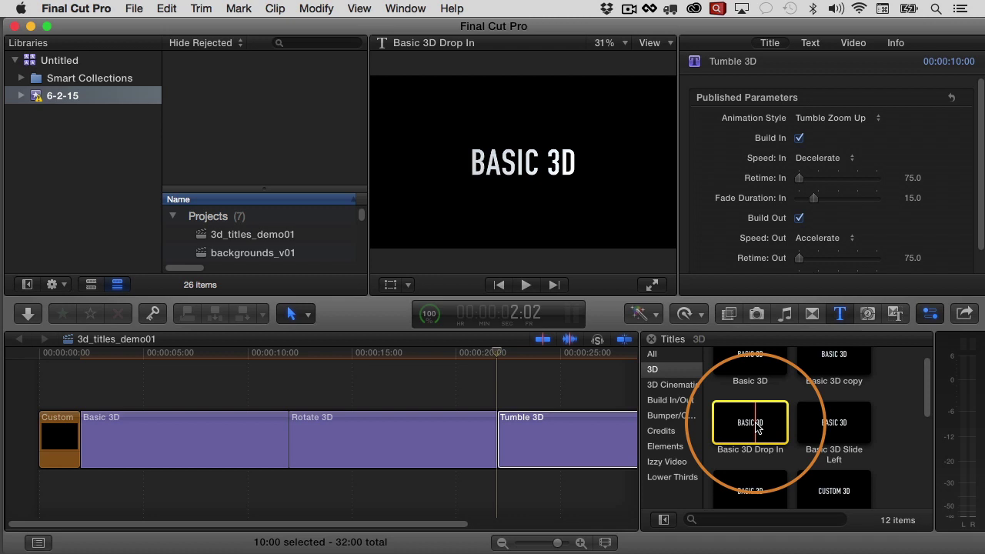